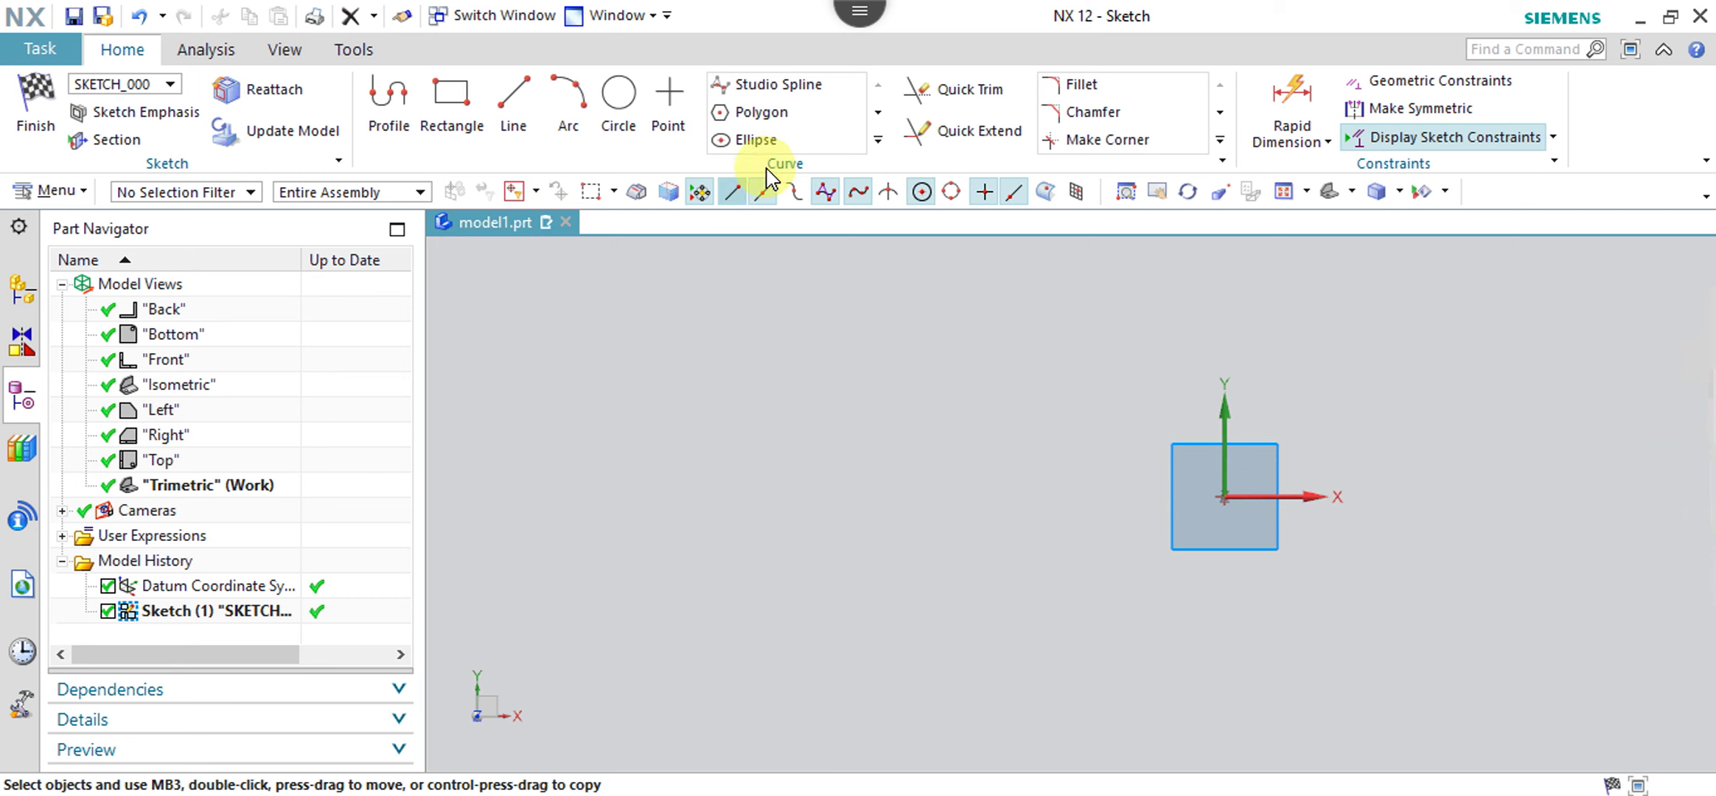
# - Open the Ellipse dialog from the Home tab's Curve group
pyautogui.click(782, 140)
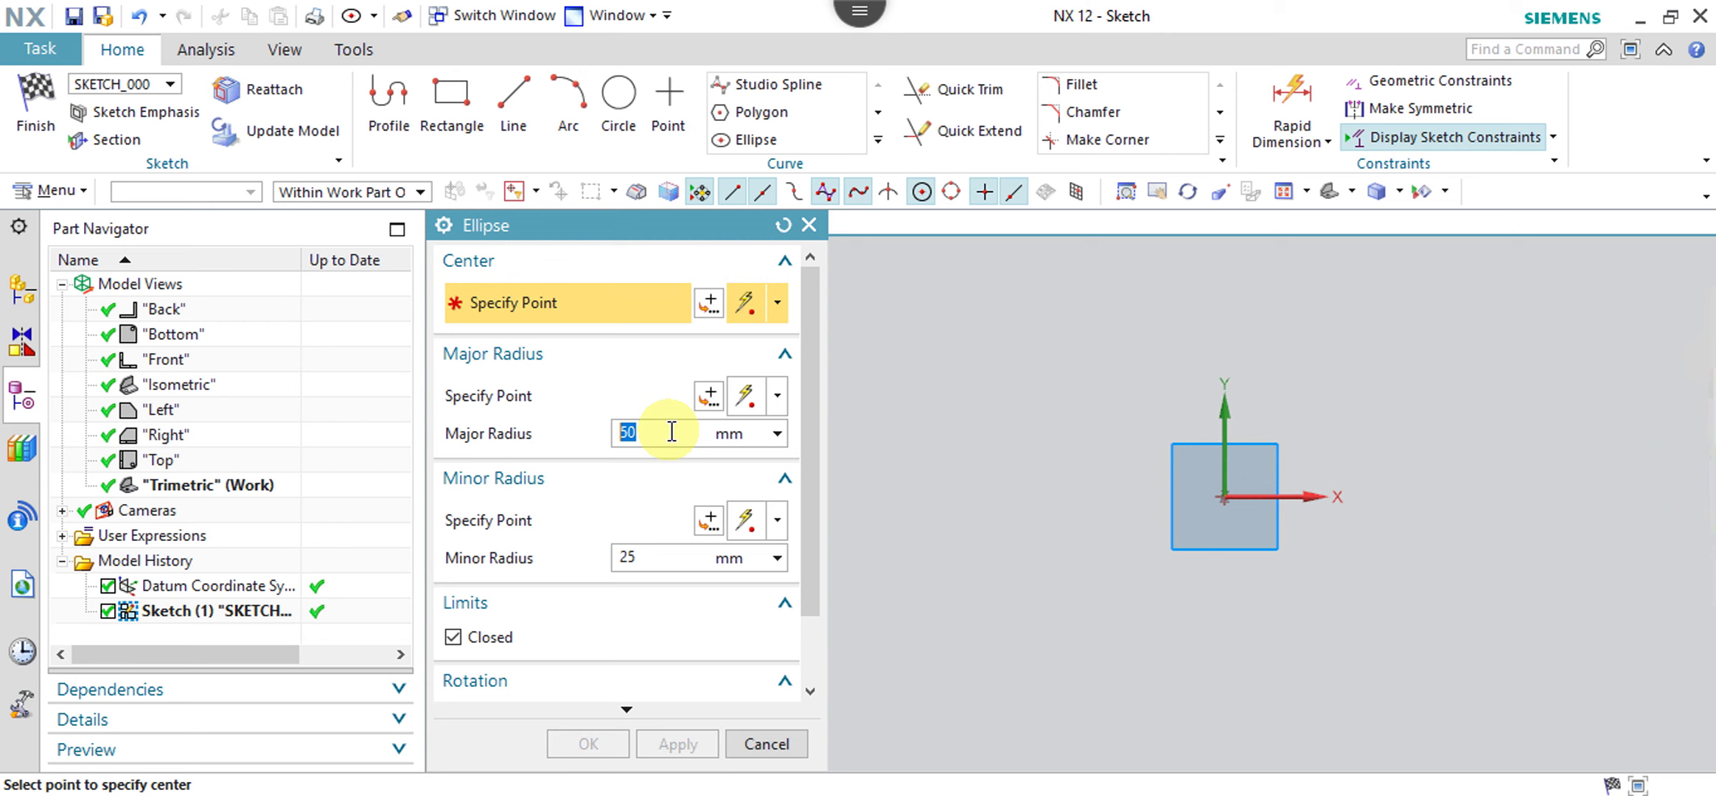
# - Create a closed 50 mm by 25 mm ellipse centred on the sketch origin
pyautogui.click(1223, 495)
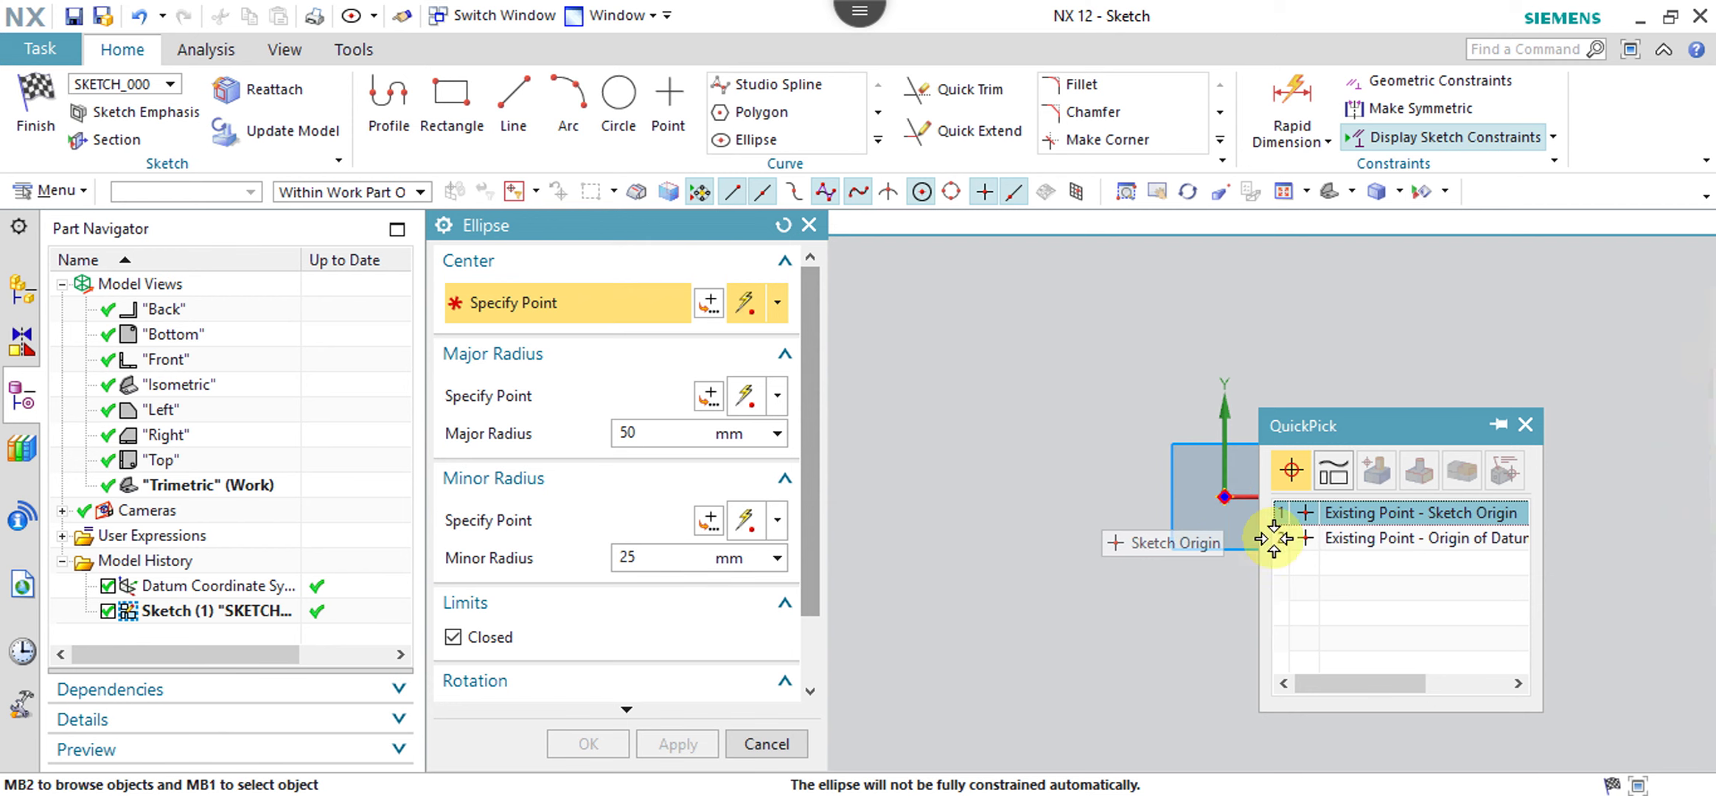
pyautogui.click(1416, 514)
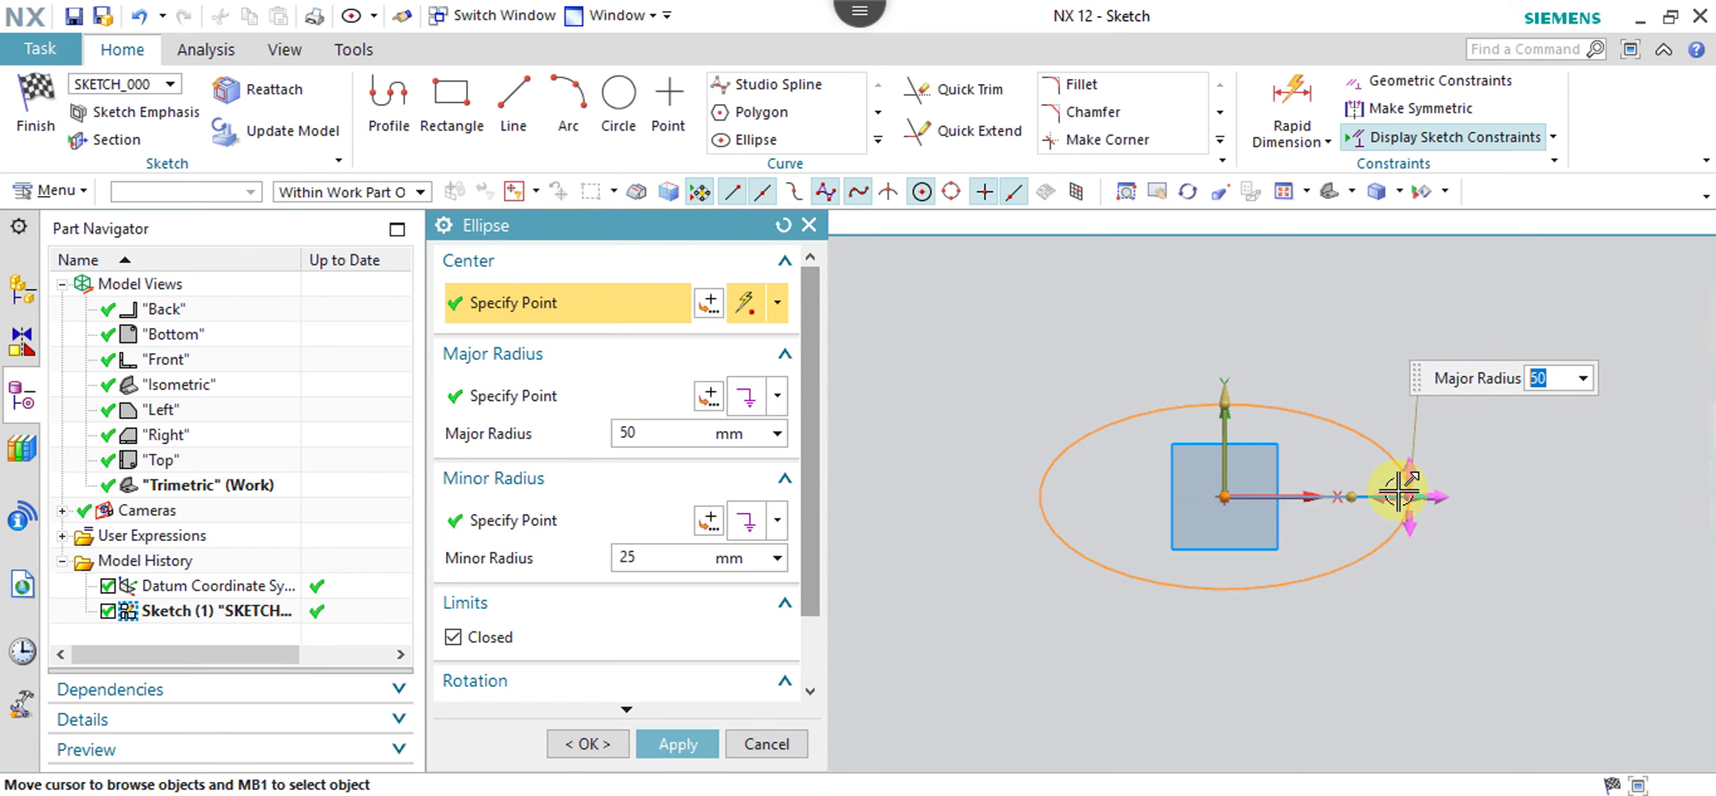
pyautogui.click(671, 745)
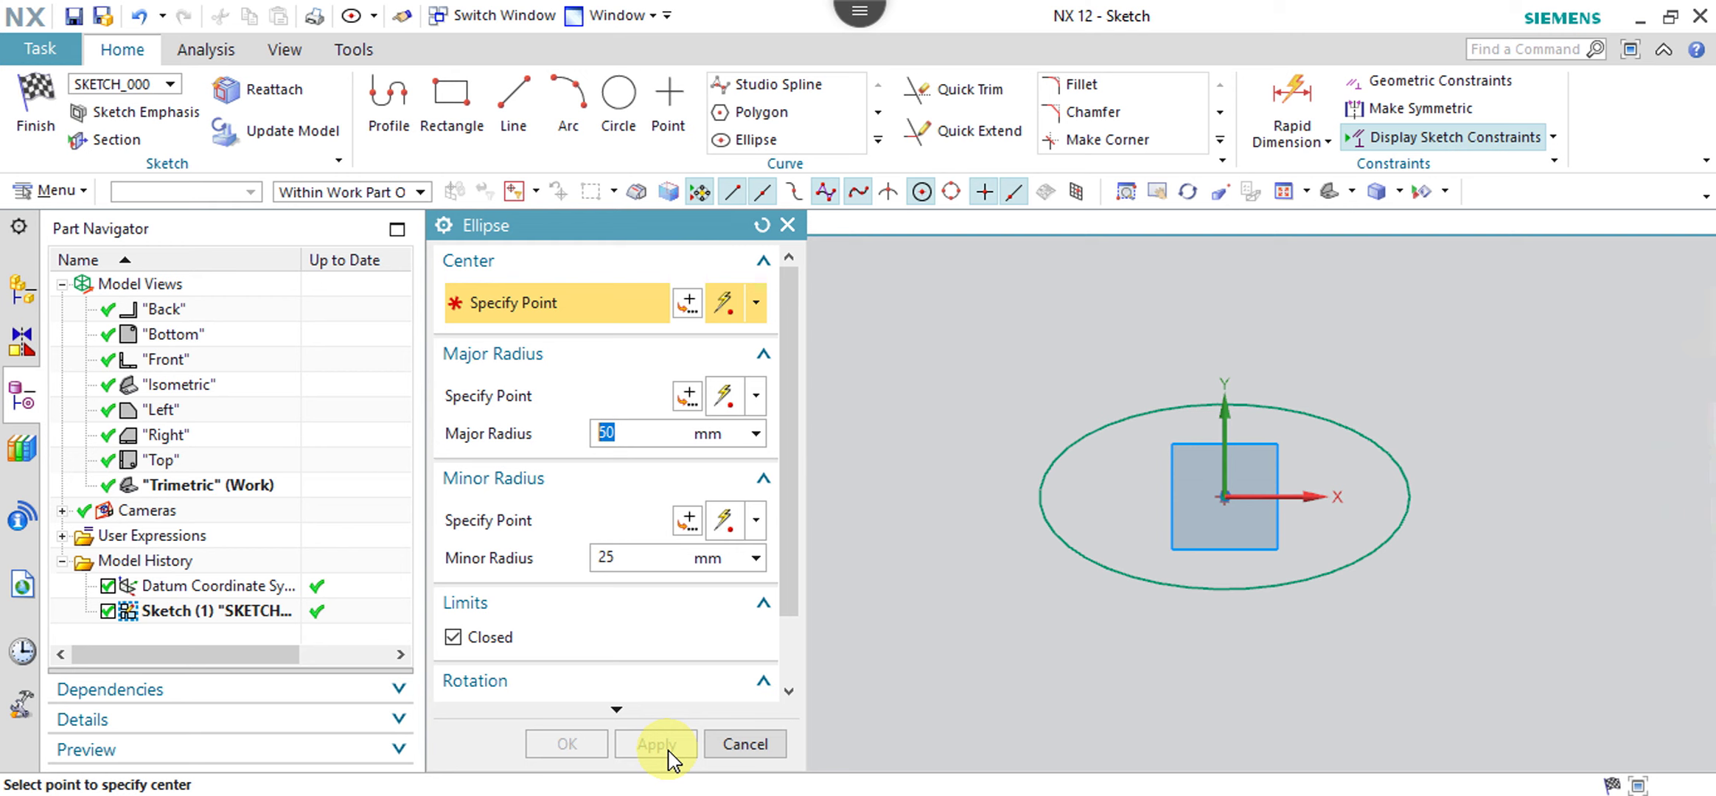
# - Enter major radius 25 and minor radius 50 for the next ellipse
pyautogui.write('25')
pyautogui.click(615, 558)
pyautogui.write('50')
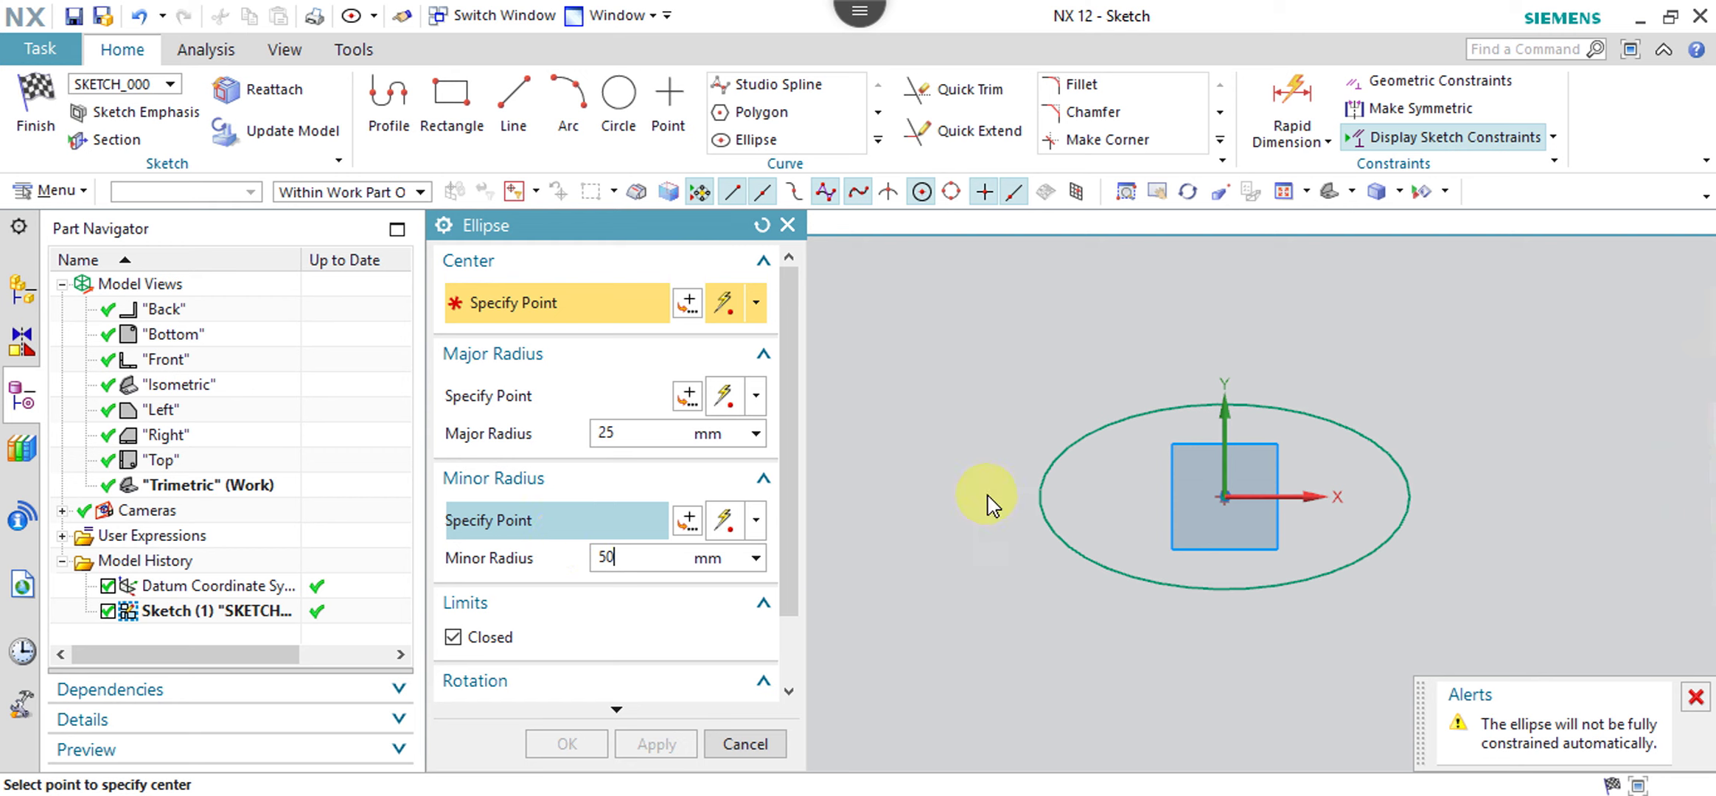
# - Place a vertical ellipse at the origin with 25 mm major and 50 mm minor radii
pyautogui.click(1225, 498)
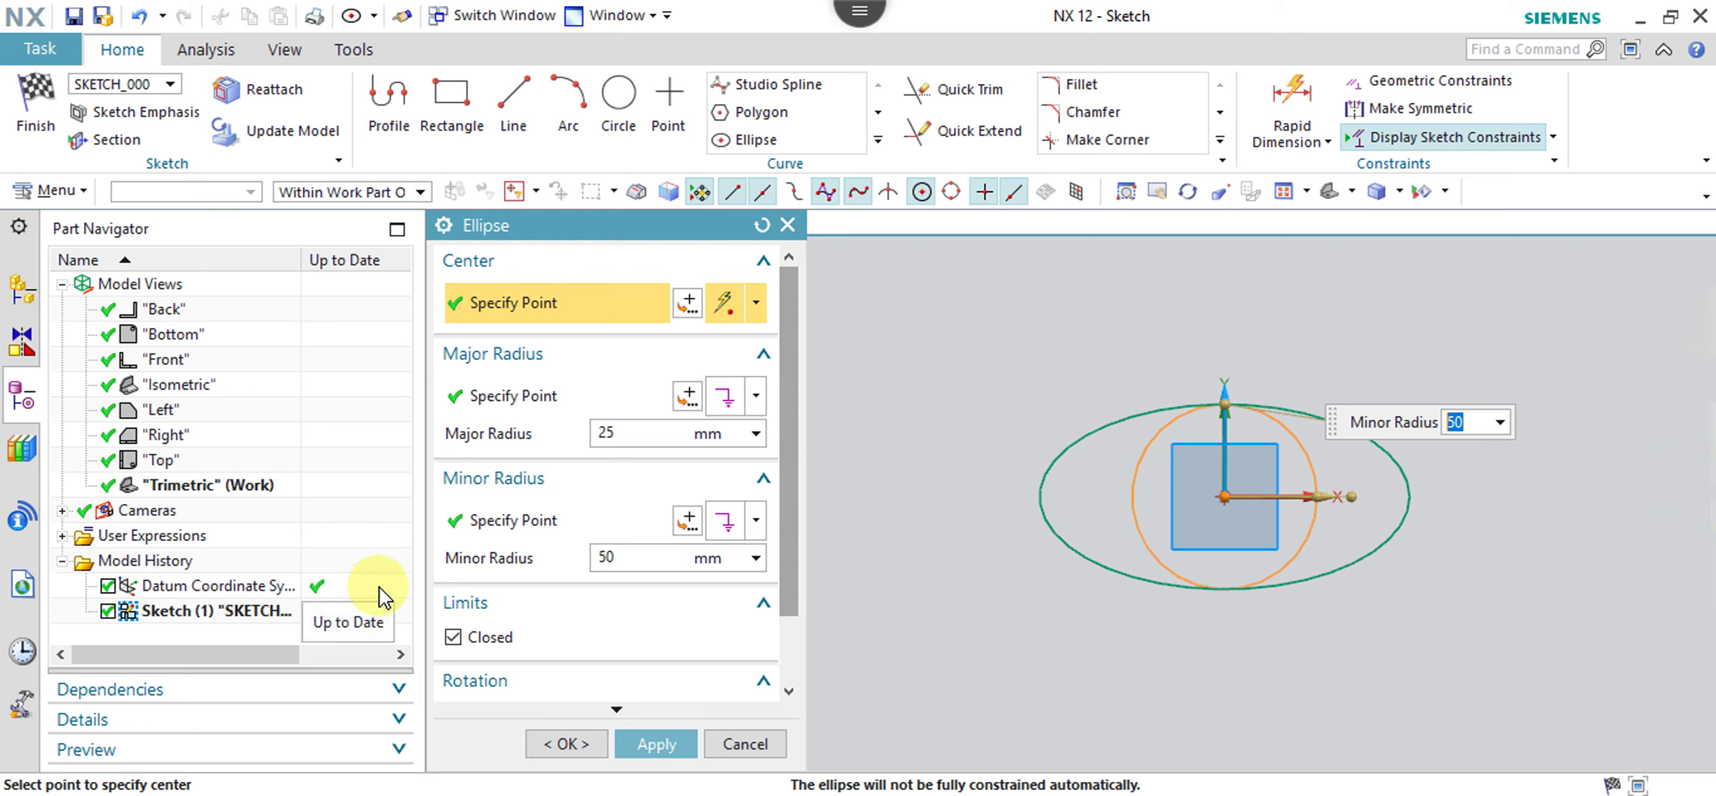
pyautogui.write('75')
pyautogui.press('Return')
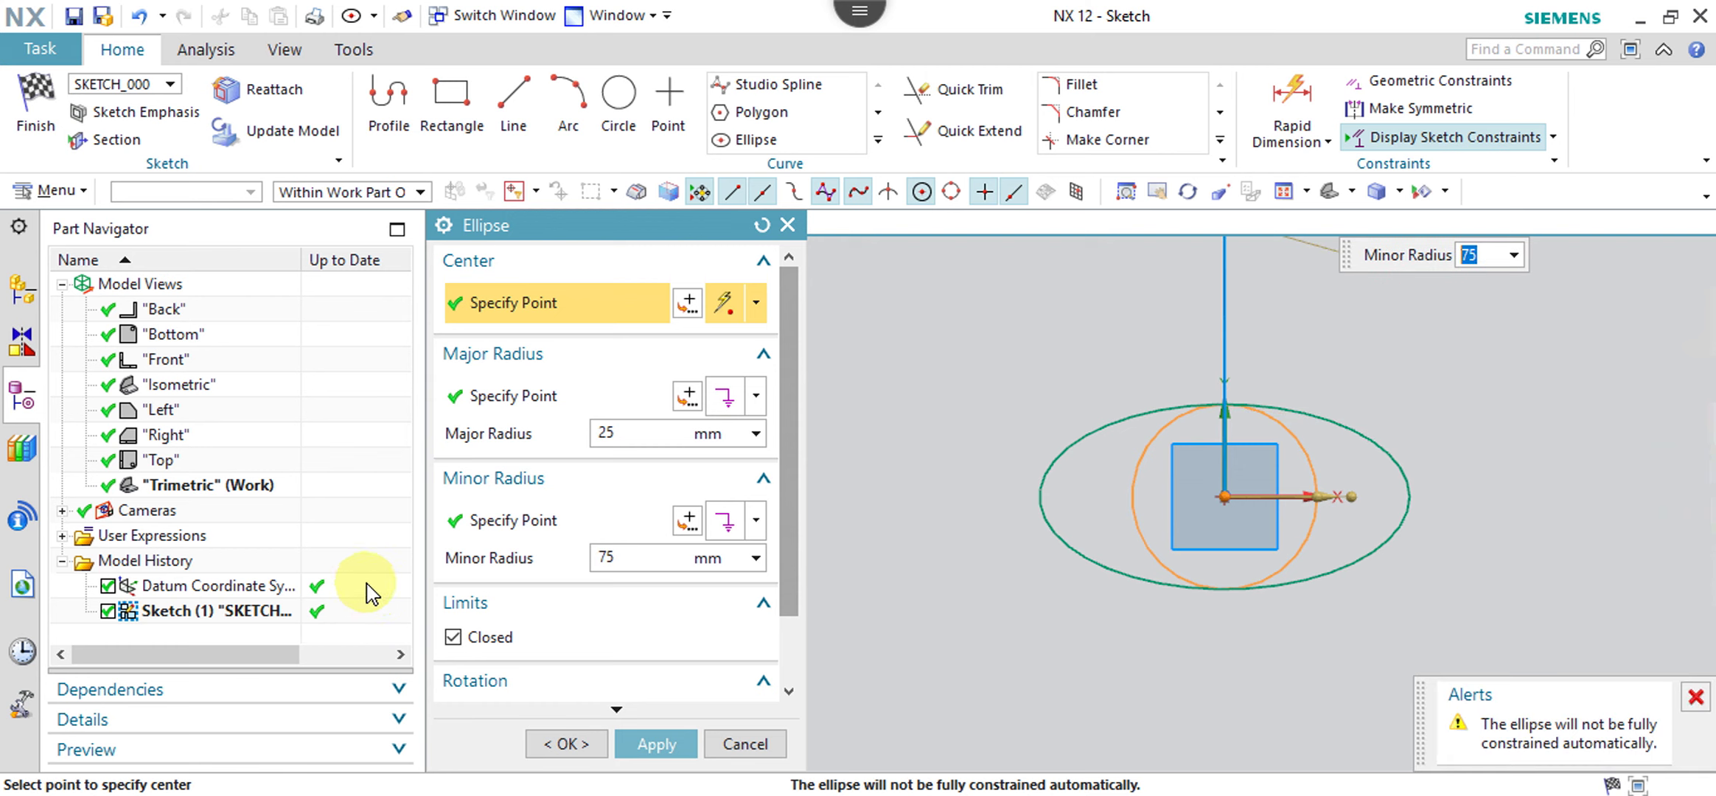
pyautogui.click(627, 558)
pyautogui.hotkey('ctrl', 'a')
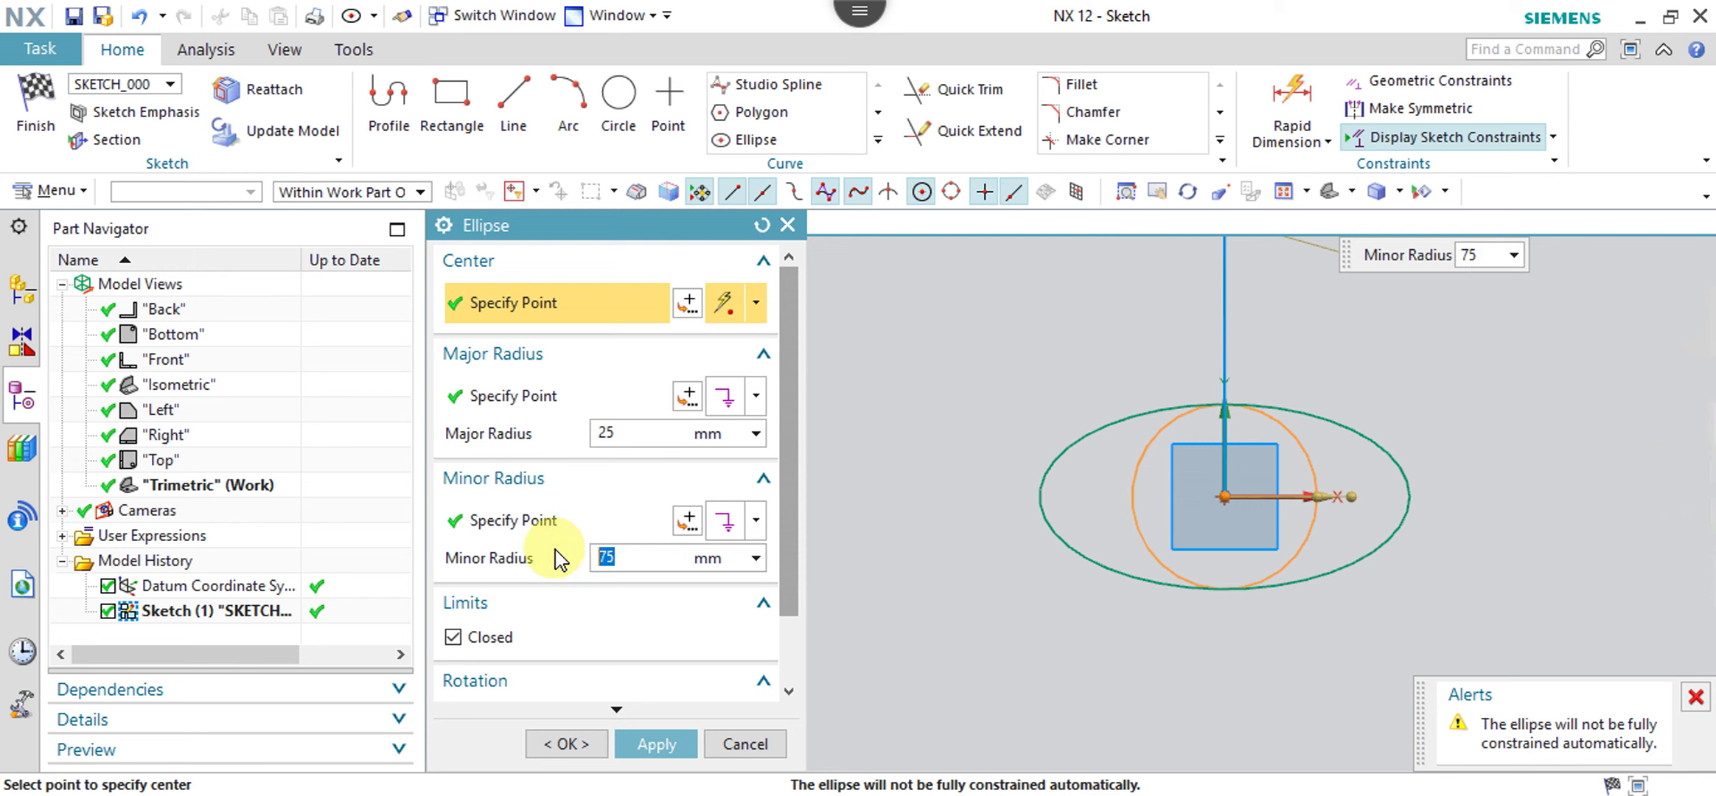
pyautogui.write('50')
pyautogui.press('Return')
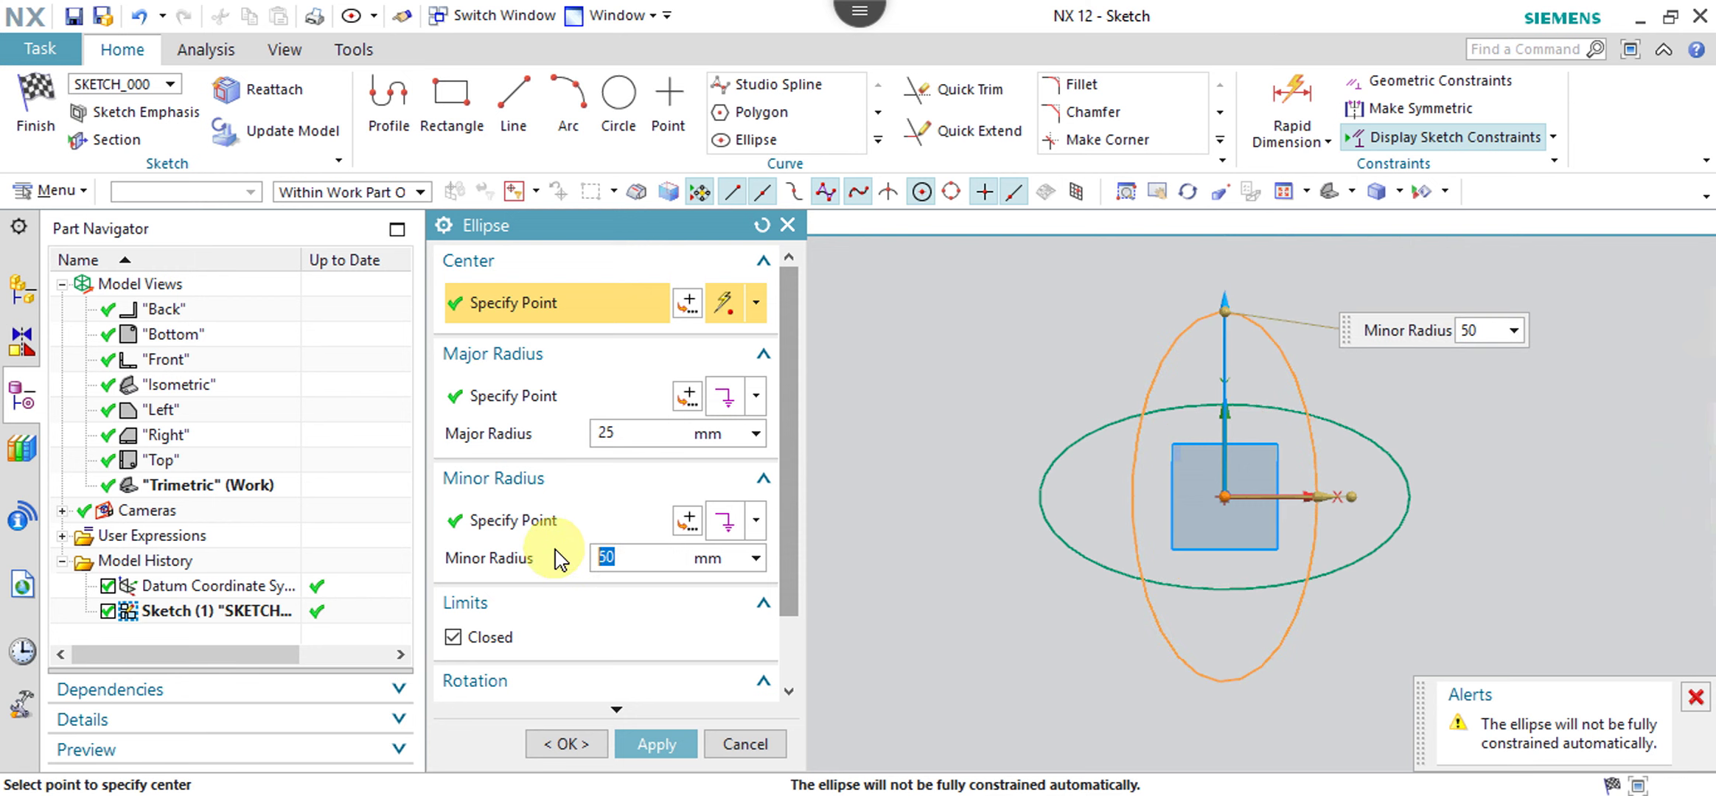
pyautogui.click(675, 748)
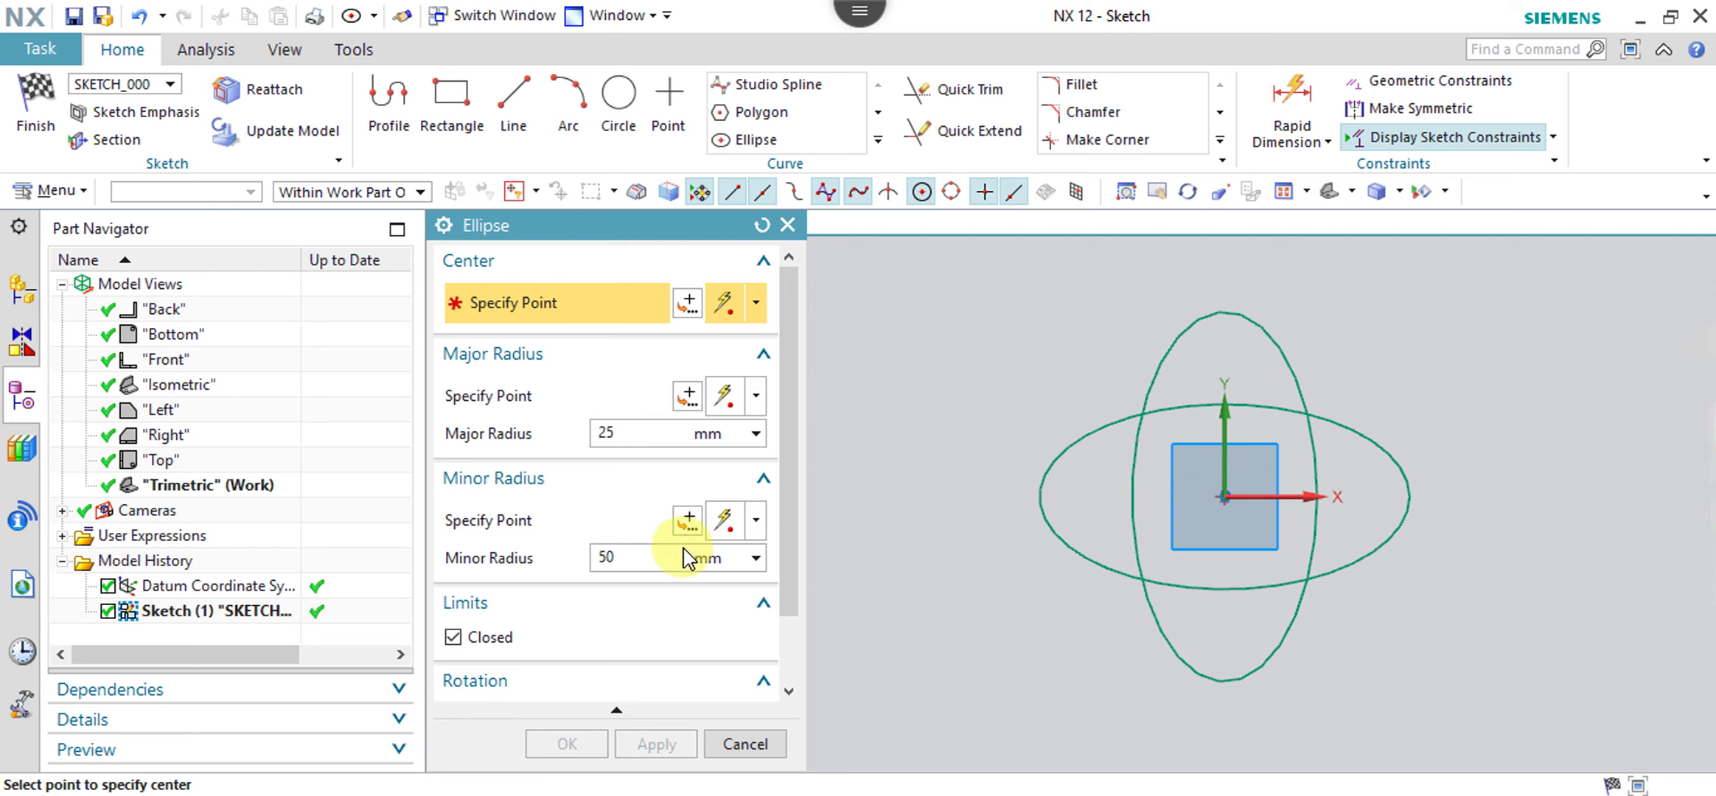
# - Add a 25×50 mm ellipse at the origin rotated 45°, then uncheck Closed
pyautogui.moveTo(787, 603); pyautogui.dragTo(795, 672)
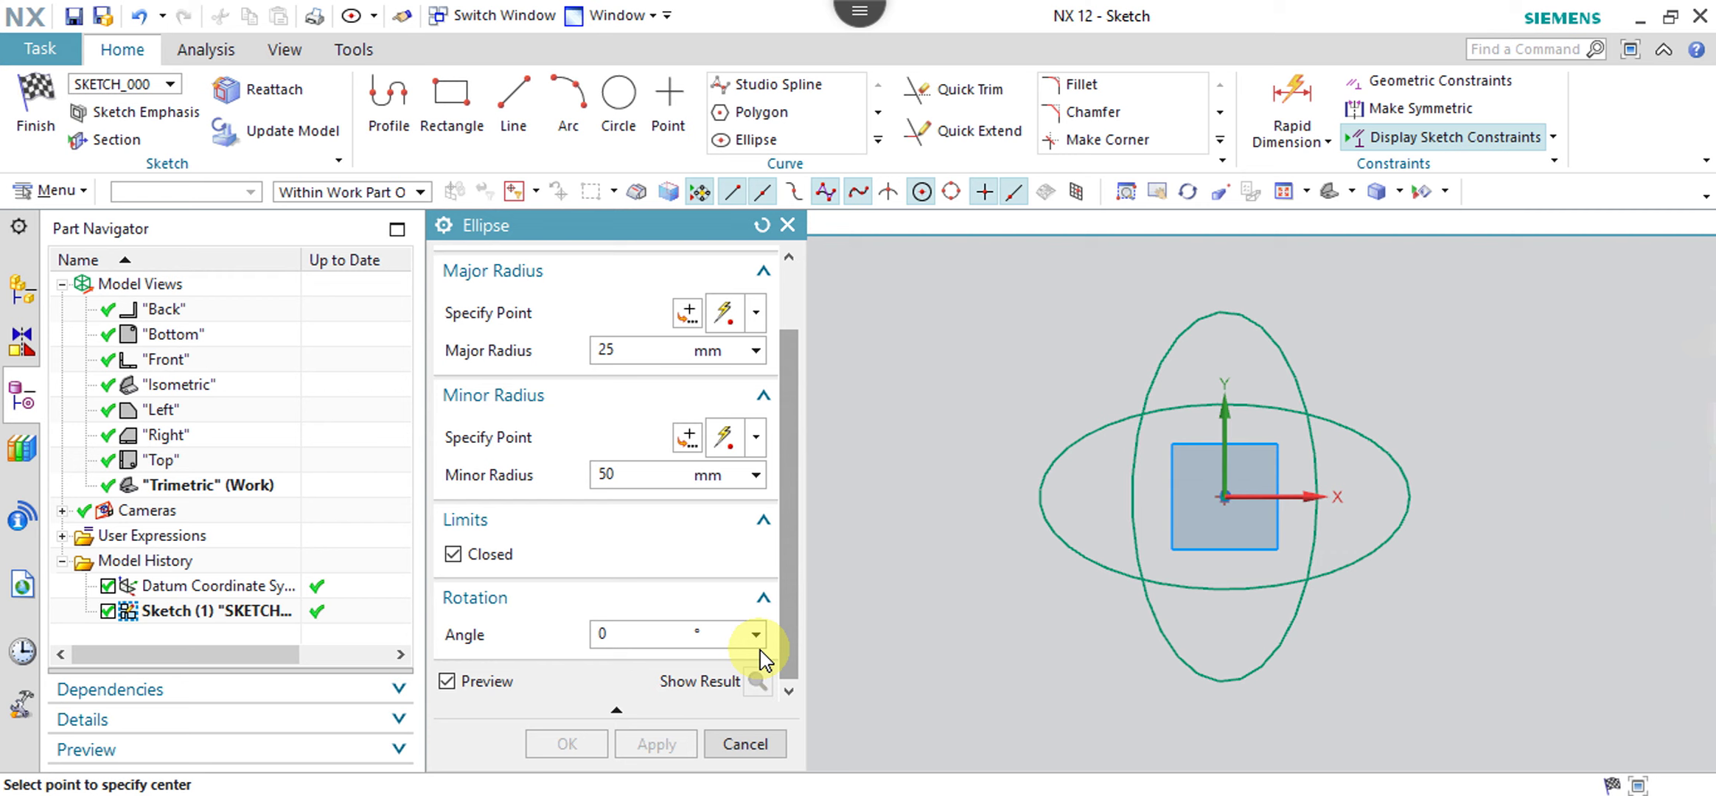
pyautogui.click(623, 632)
pyautogui.write('45')
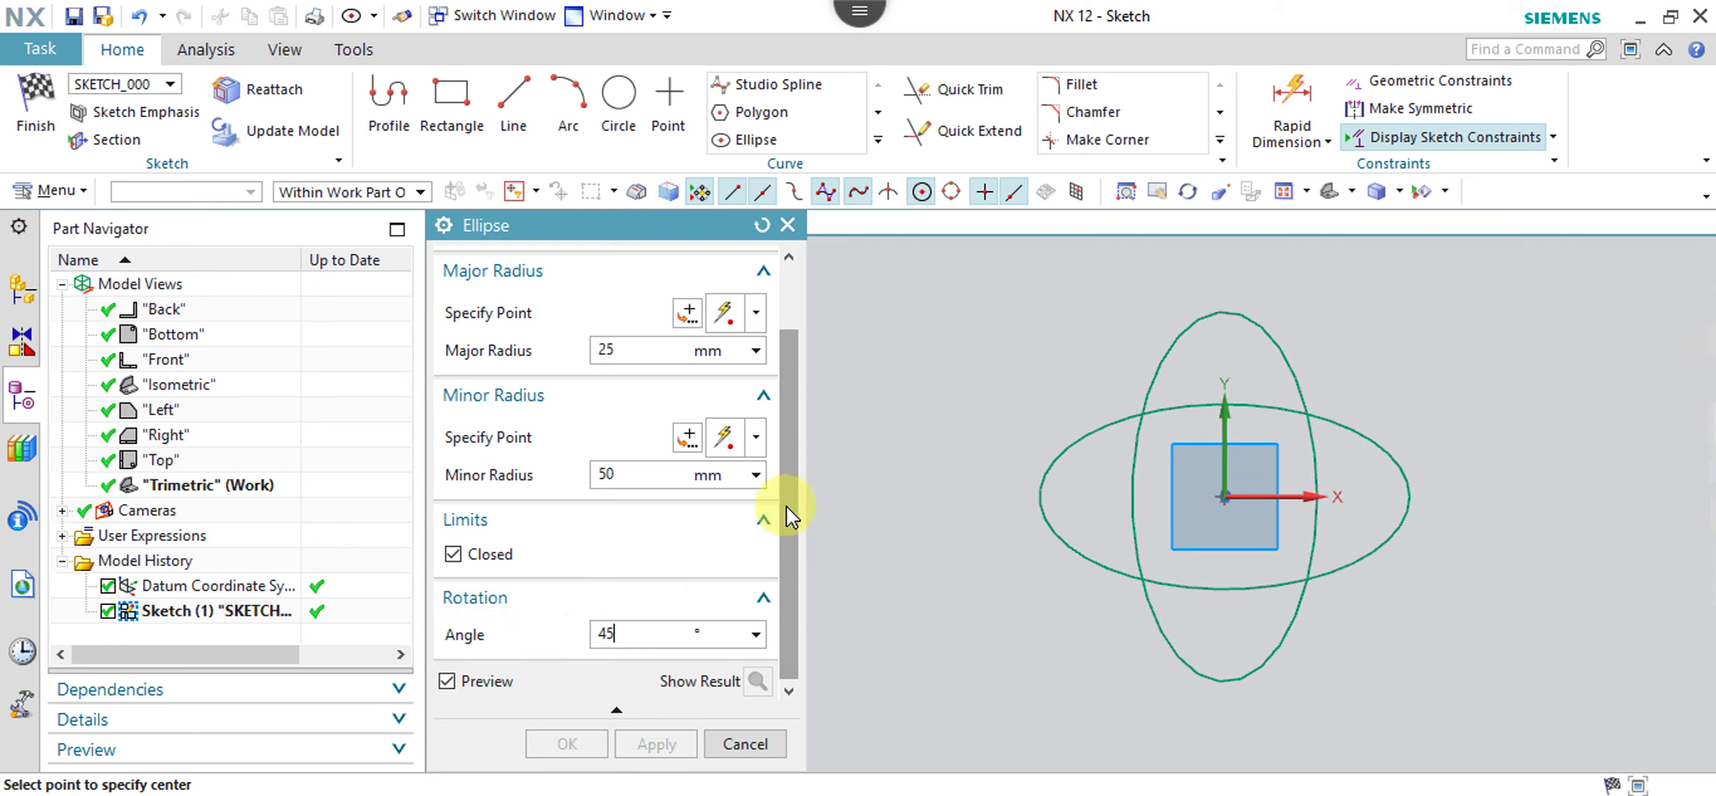
pyautogui.scroll(3, 784, 412)
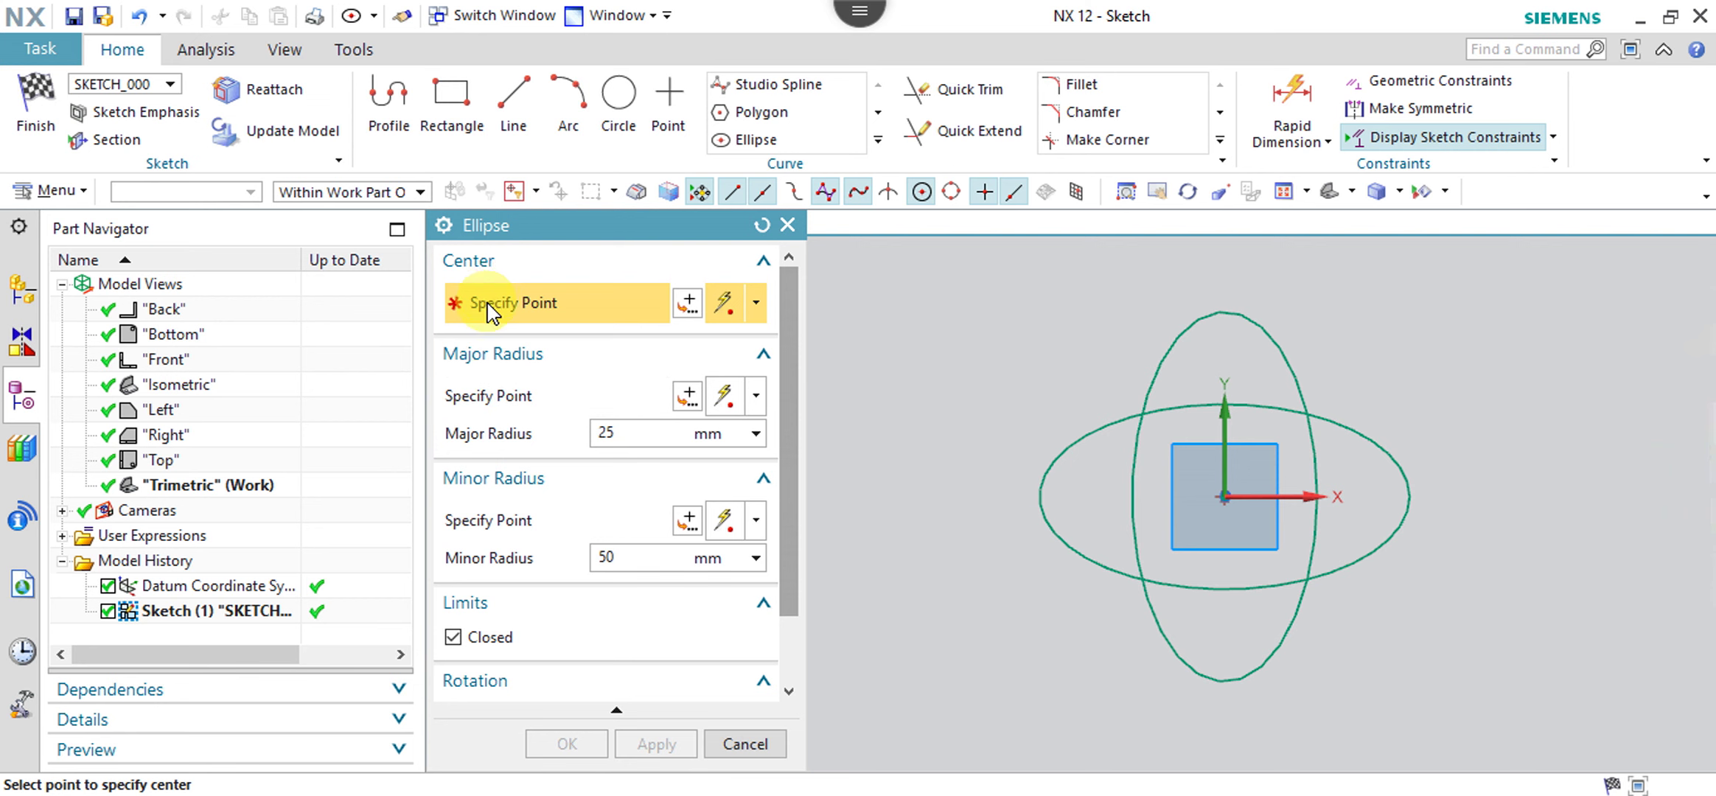
pyautogui.click(1224, 496)
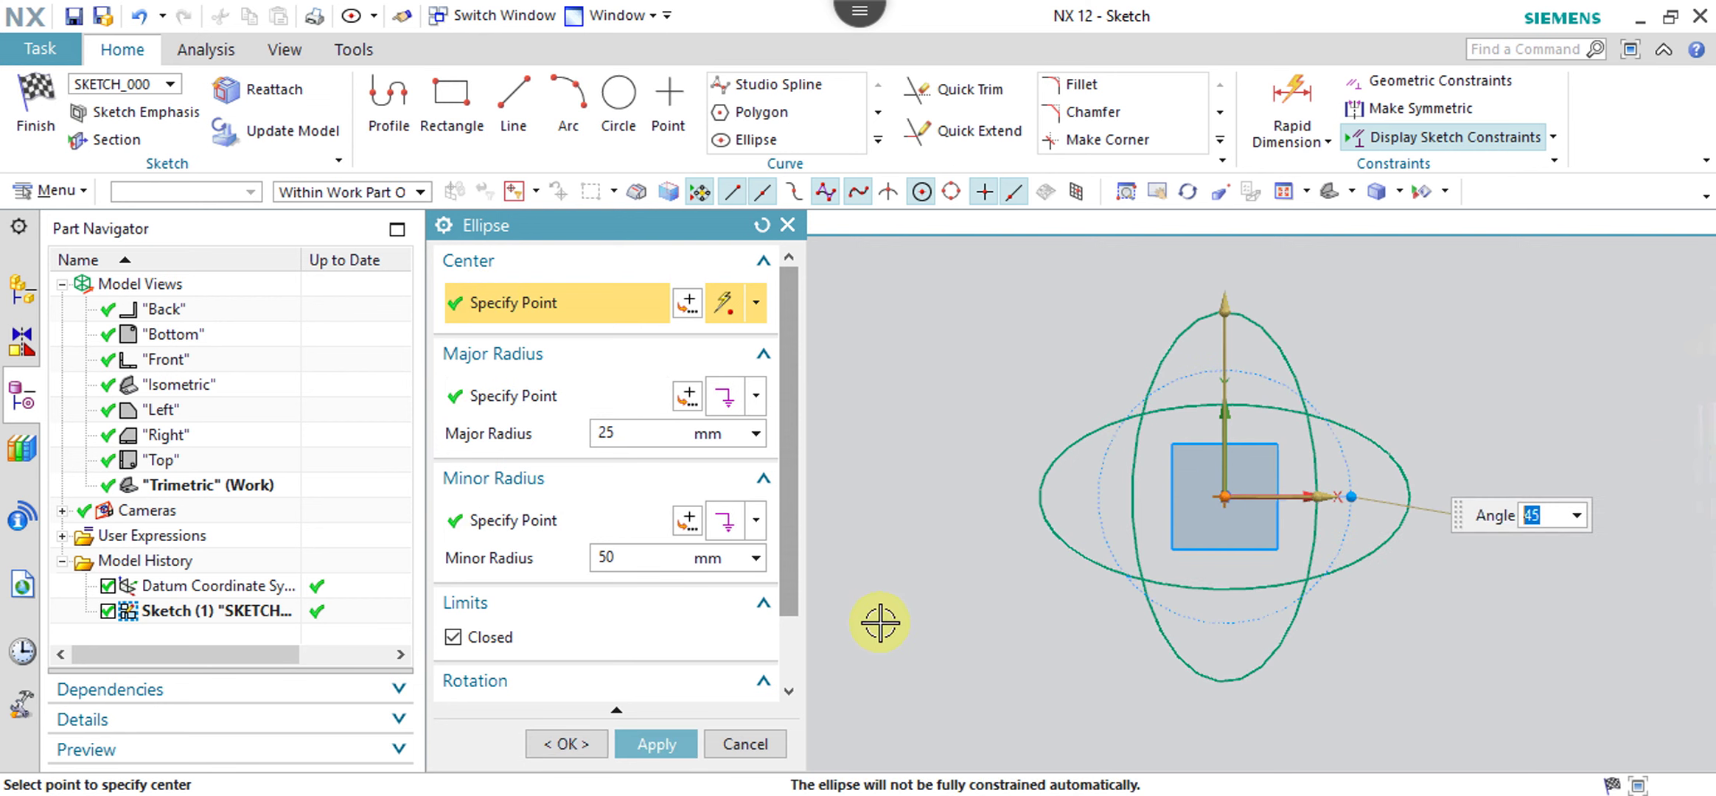
pyautogui.click(668, 750)
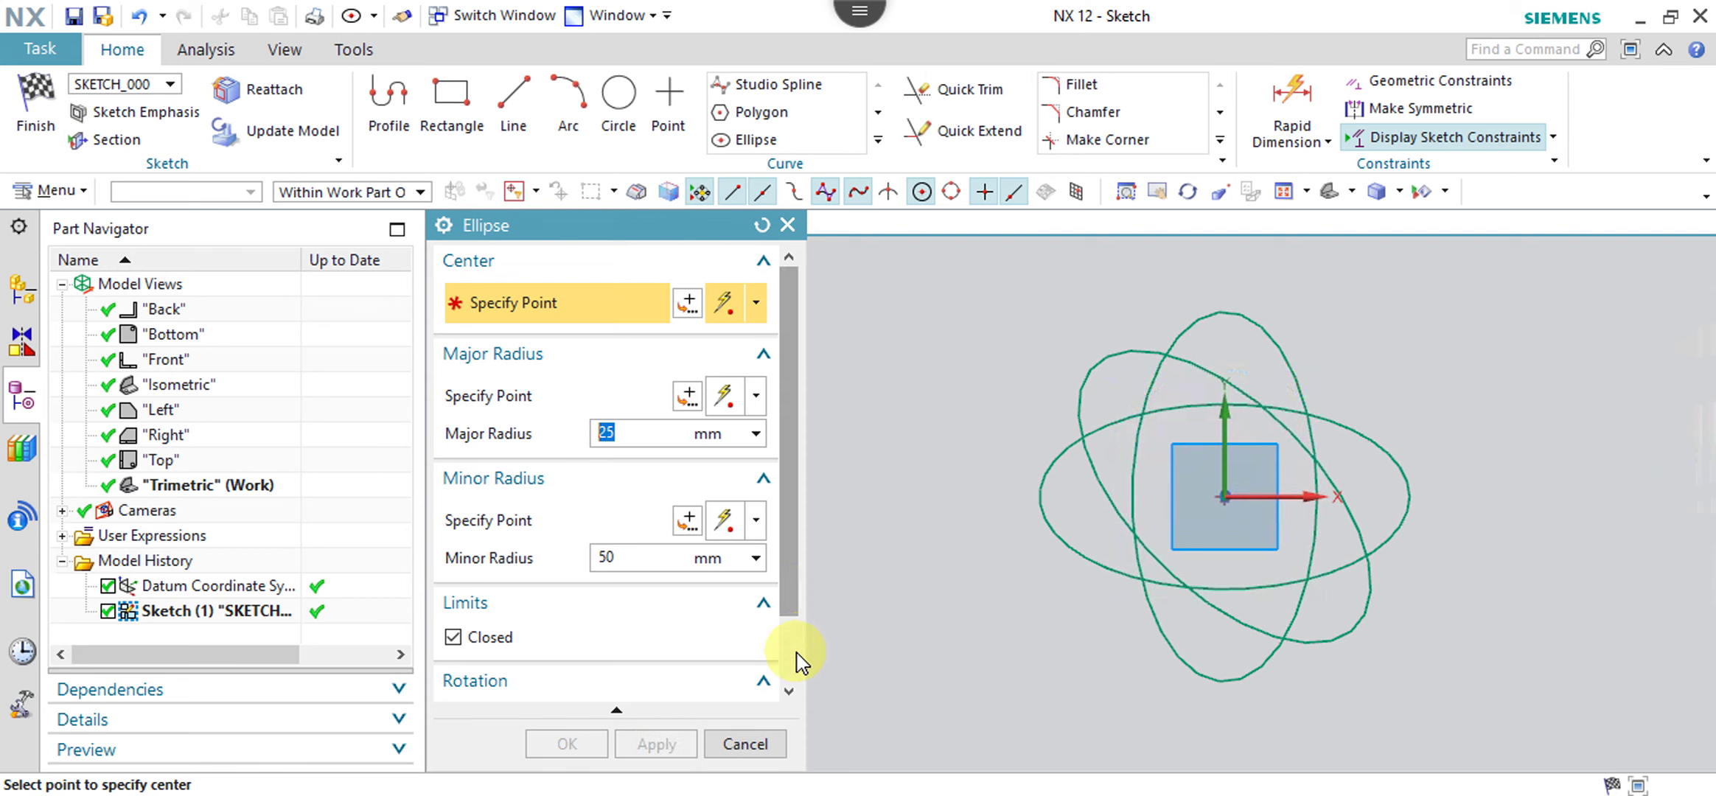
pyautogui.scroll(-2, 796, 664)
pyautogui.click(453, 555)
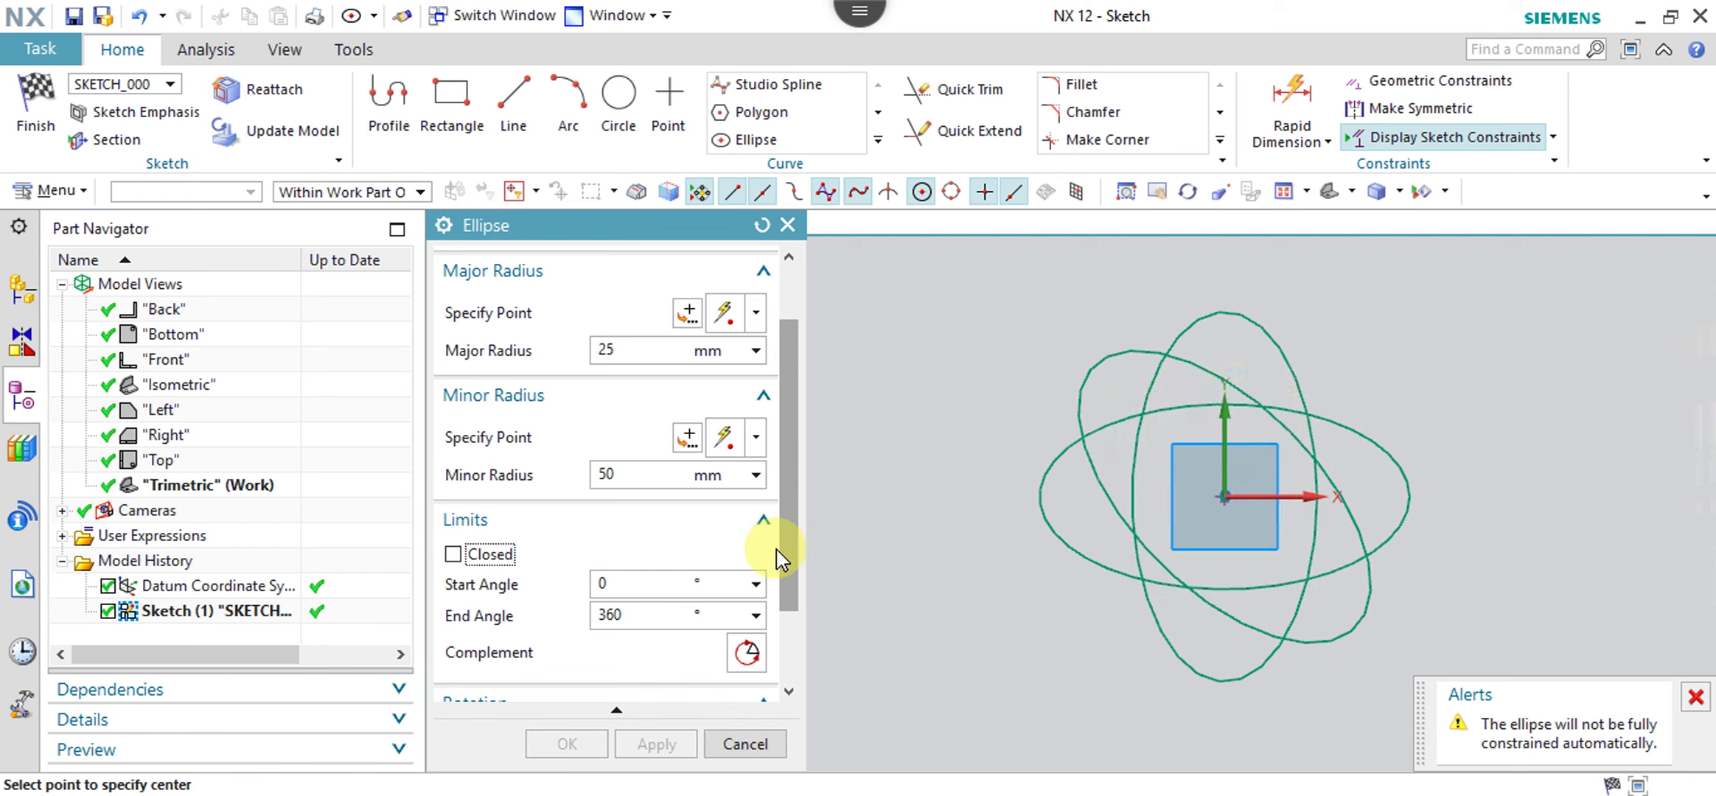
# - Create an open elliptical arc from 45° to 300°, centred above-left of the ellipses
pyautogui.scroll(-2, 783, 626)
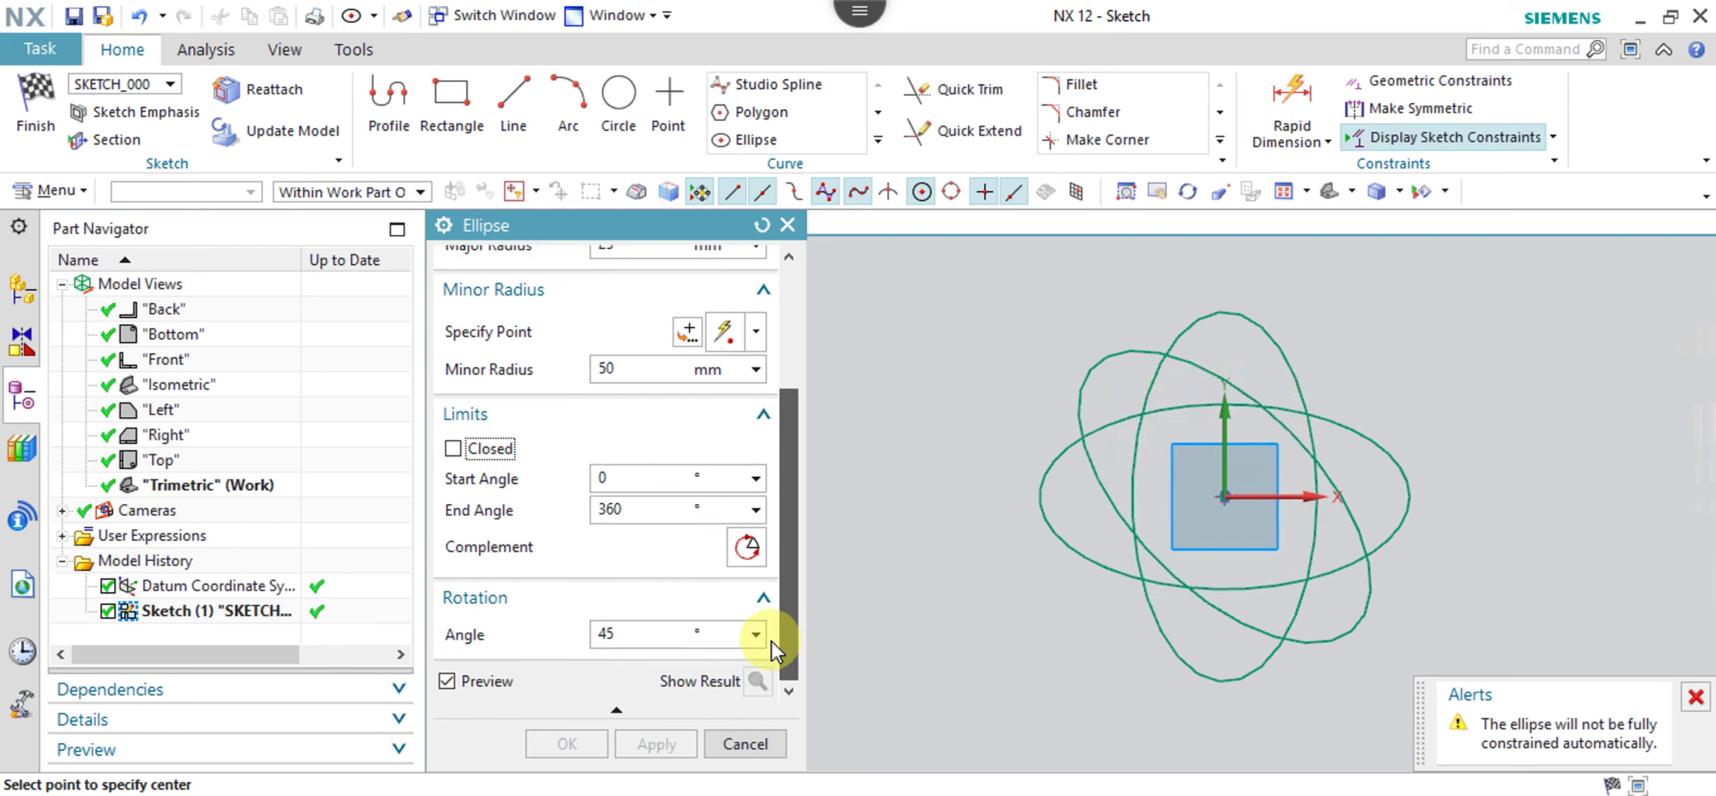
pyautogui.click(609, 478)
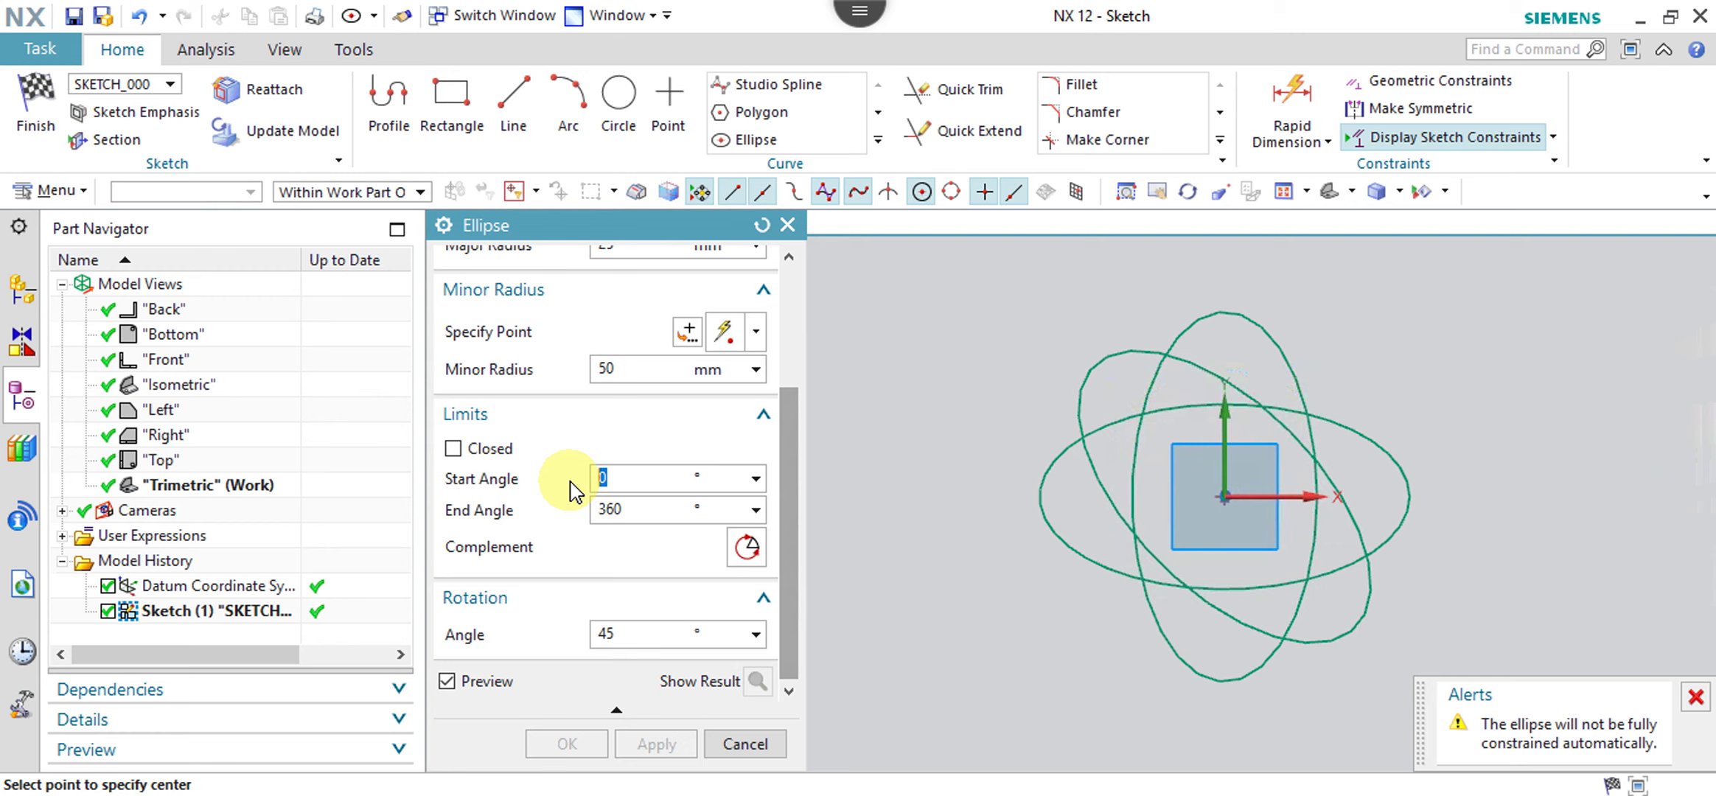
pyautogui.write('45')
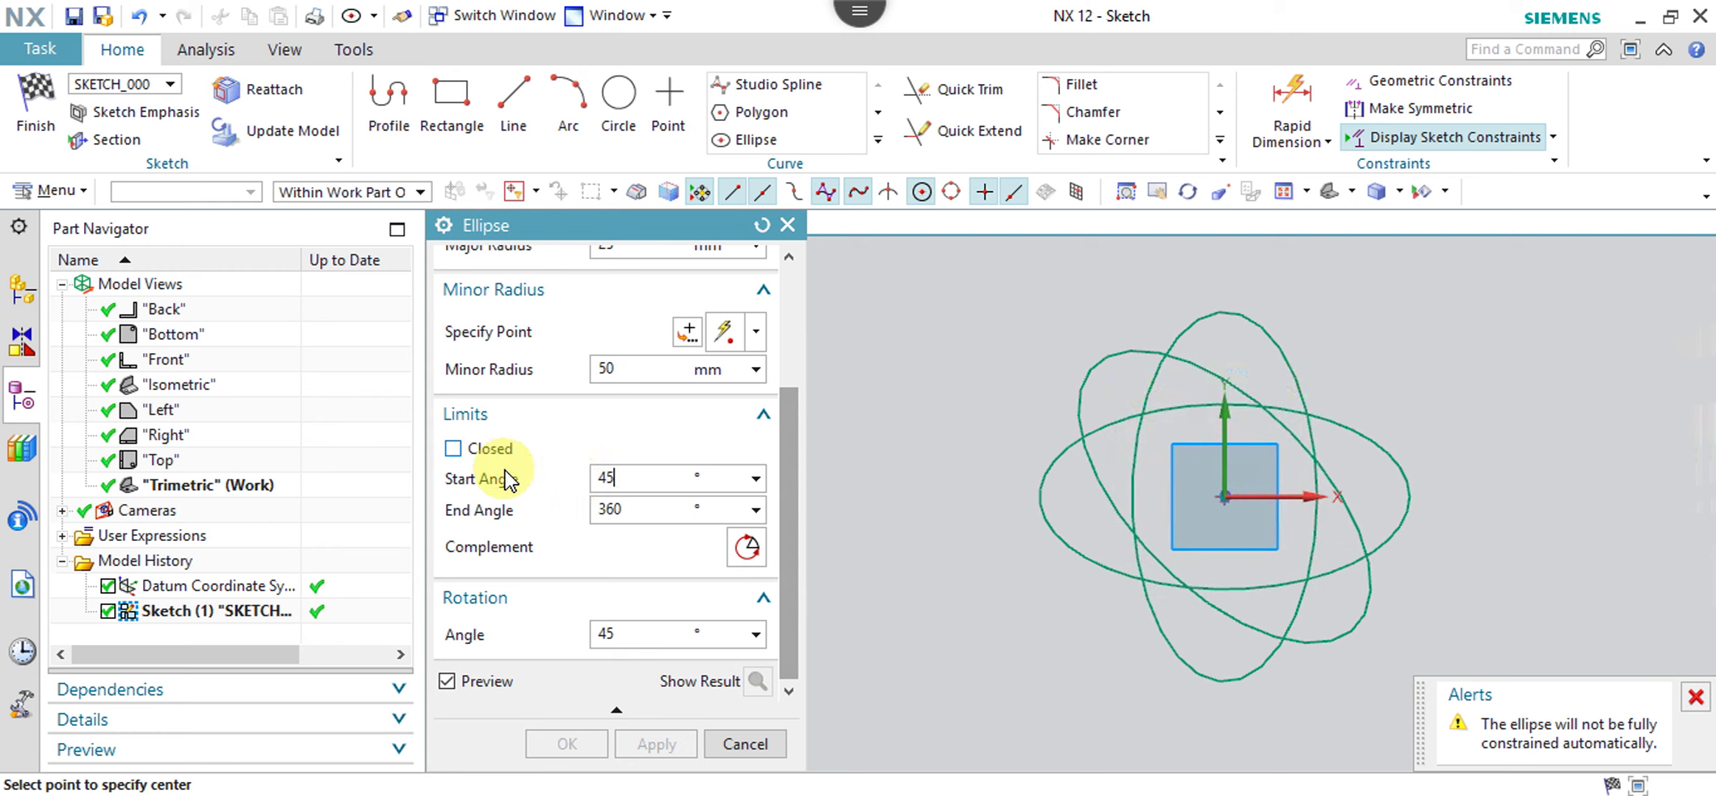
pyautogui.click(643, 511)
pyautogui.moveTo(558, 496); pyautogui.dragTo(561, 508)
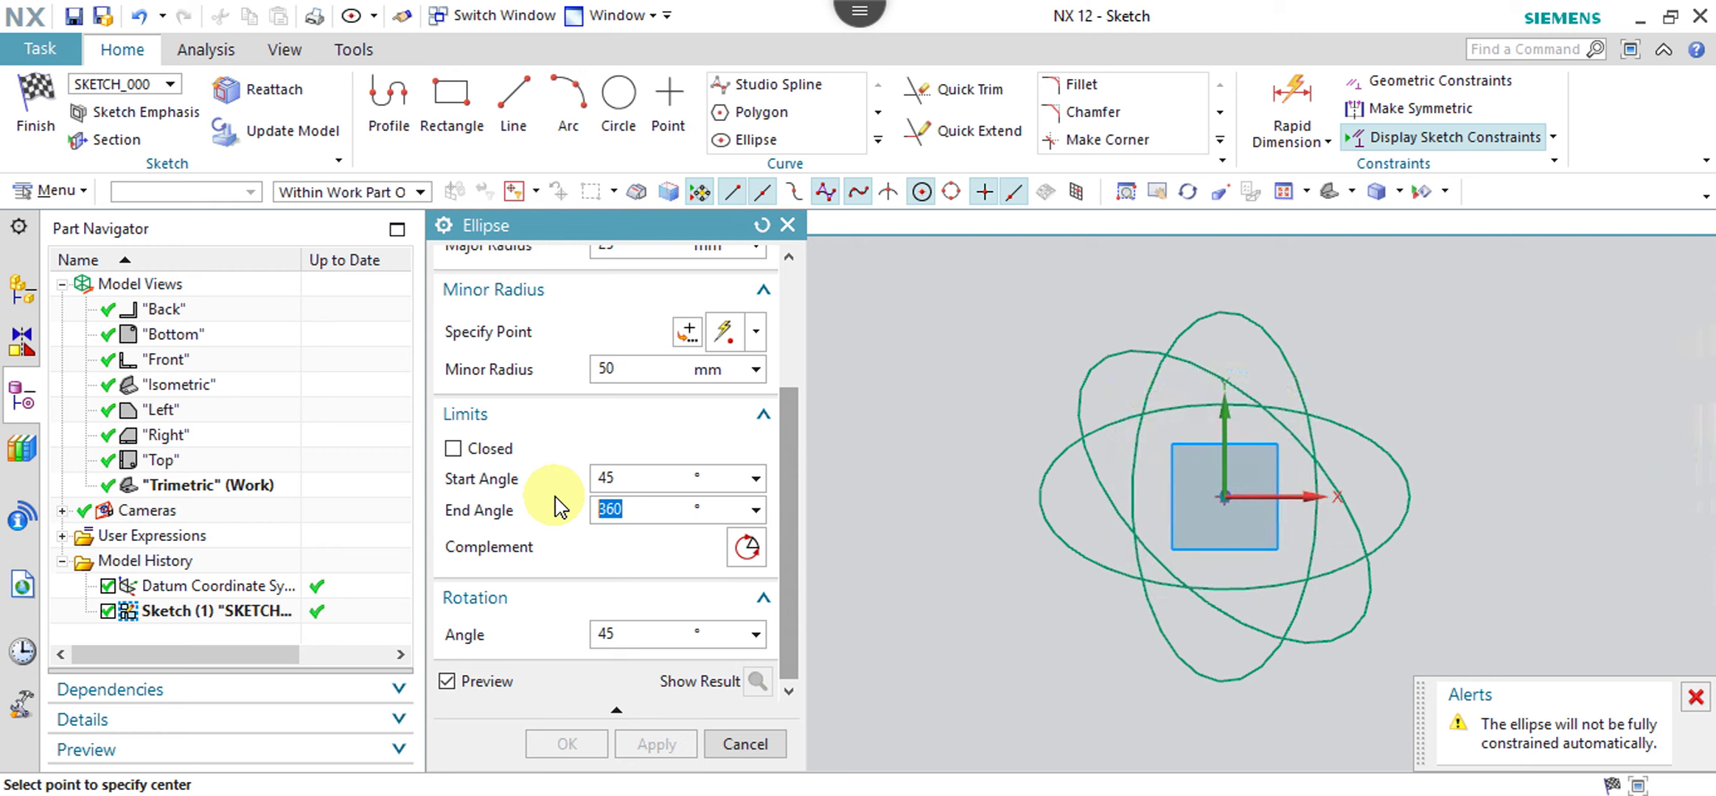
pyautogui.write('300')
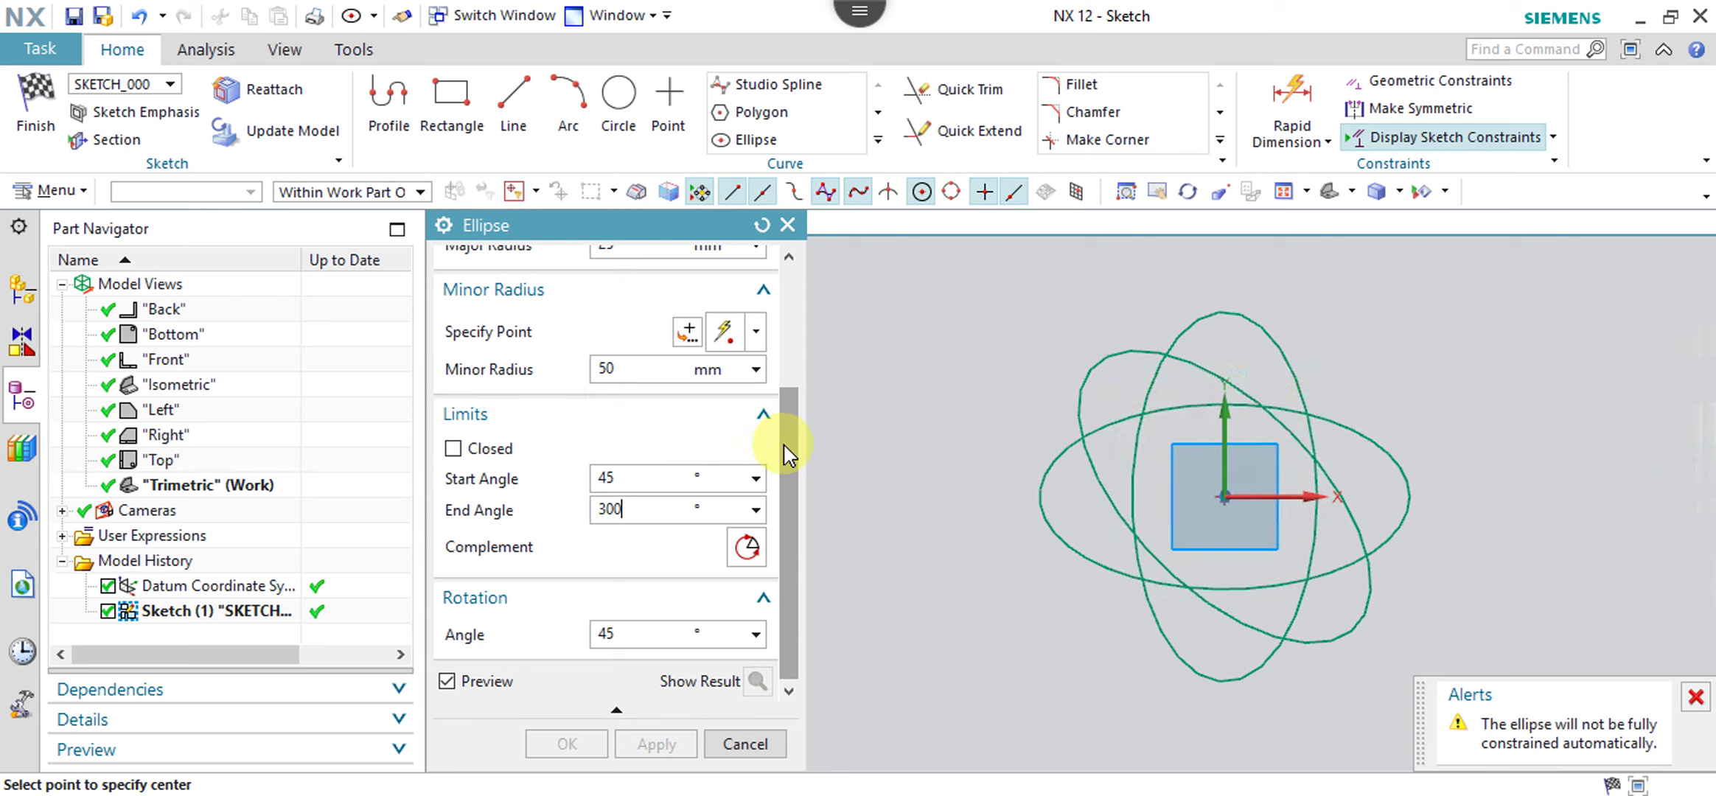
pyautogui.moveTo(795, 394); pyautogui.dragTo(783, 262)
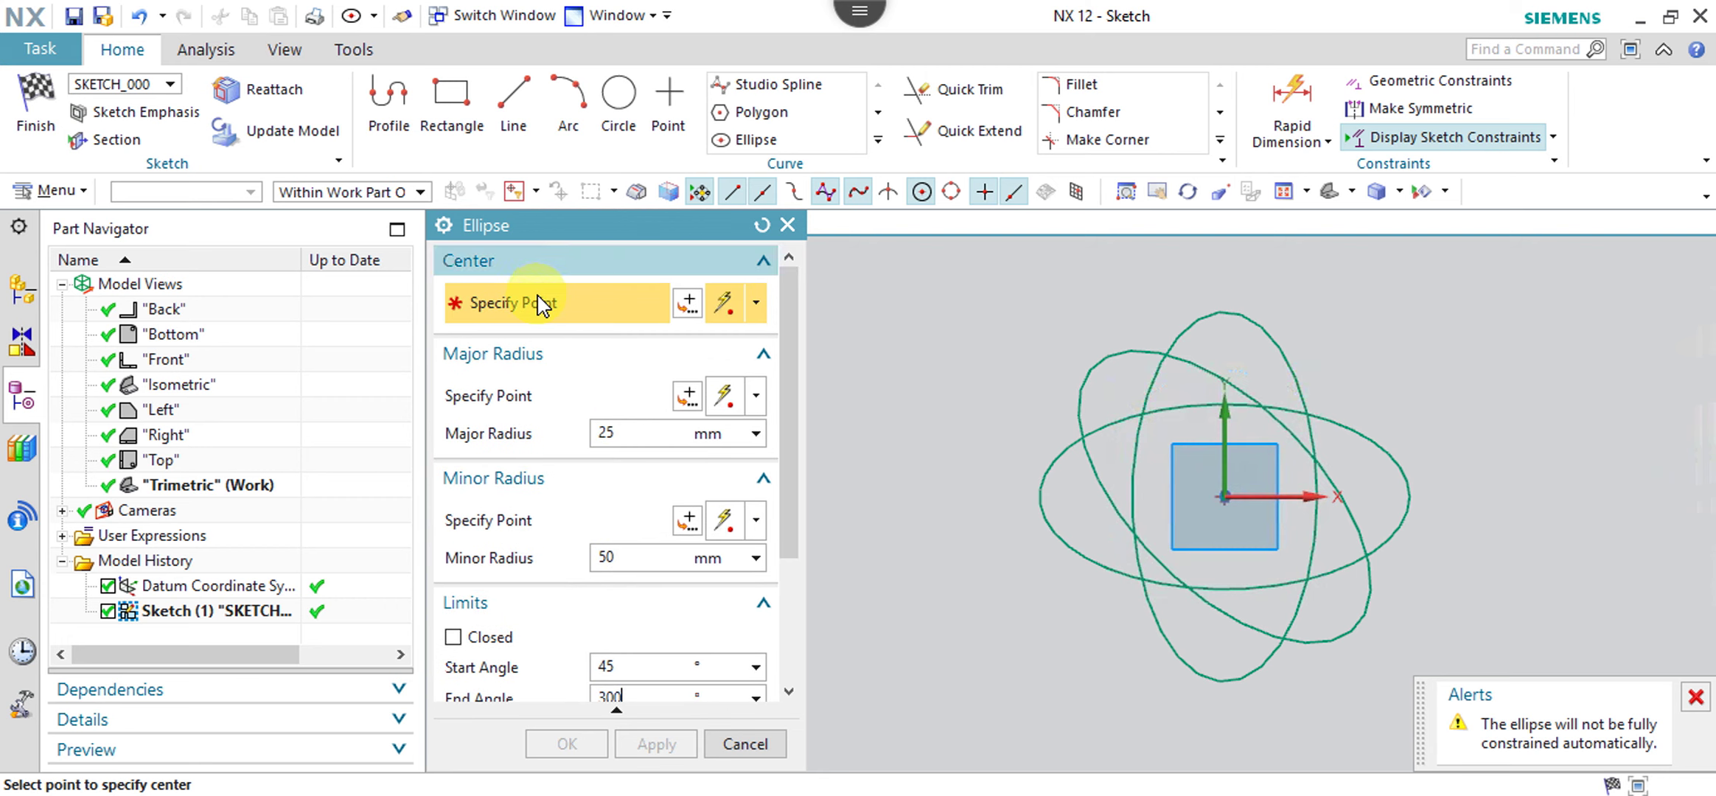
pyautogui.click(892, 372)
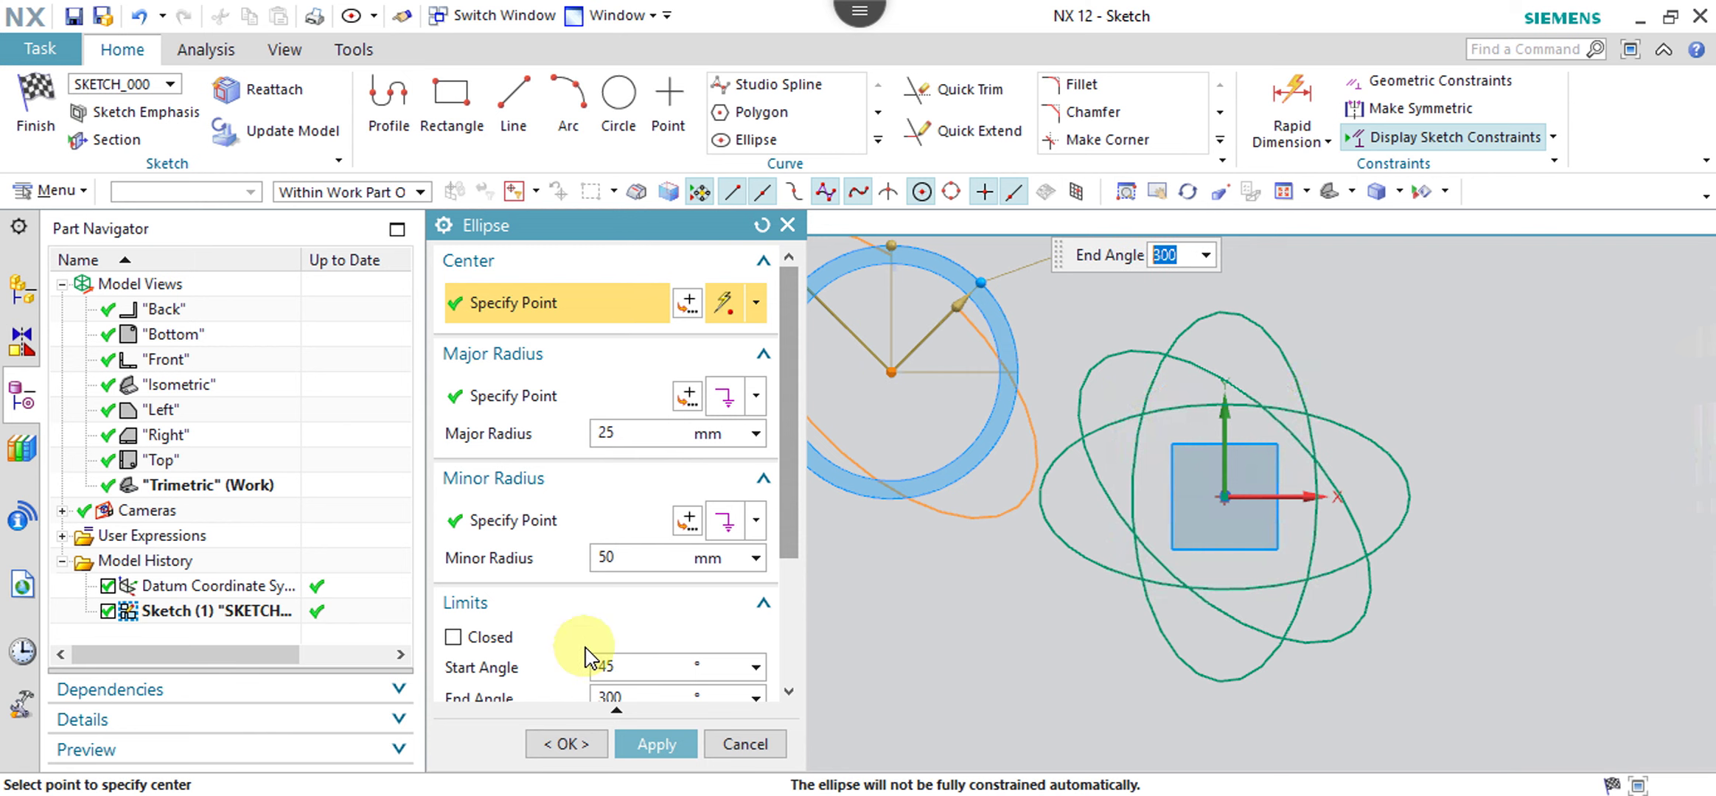
pyautogui.click(581, 746)
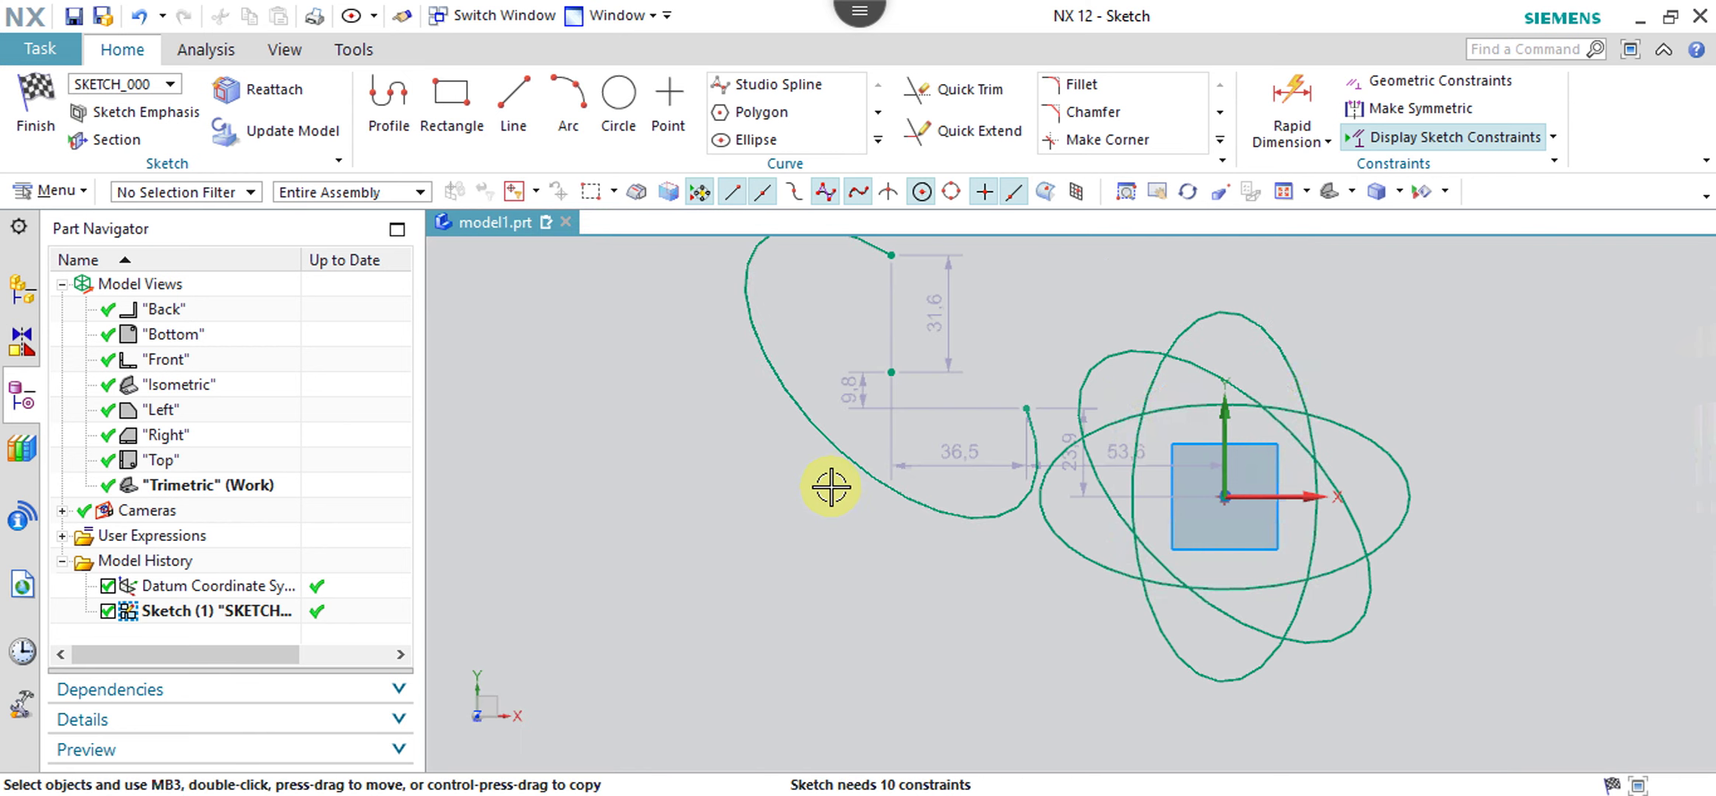
# - Edit the elliptical arc to start at 90° with a 0° rotation angle
pyautogui.scroll(3, 833, 486)
pyautogui.scroll(2, 1069, 410)
pyautogui.scroll(-2, 1130, 398)
pyautogui.scroll(-2, 1130, 394)
pyautogui.scroll(-2, 1130, 394)
pyautogui.scroll(-2, 1257, 339)
pyautogui.scroll(-1, 1257, 341)
pyautogui.scroll(-1, 1250, 354)
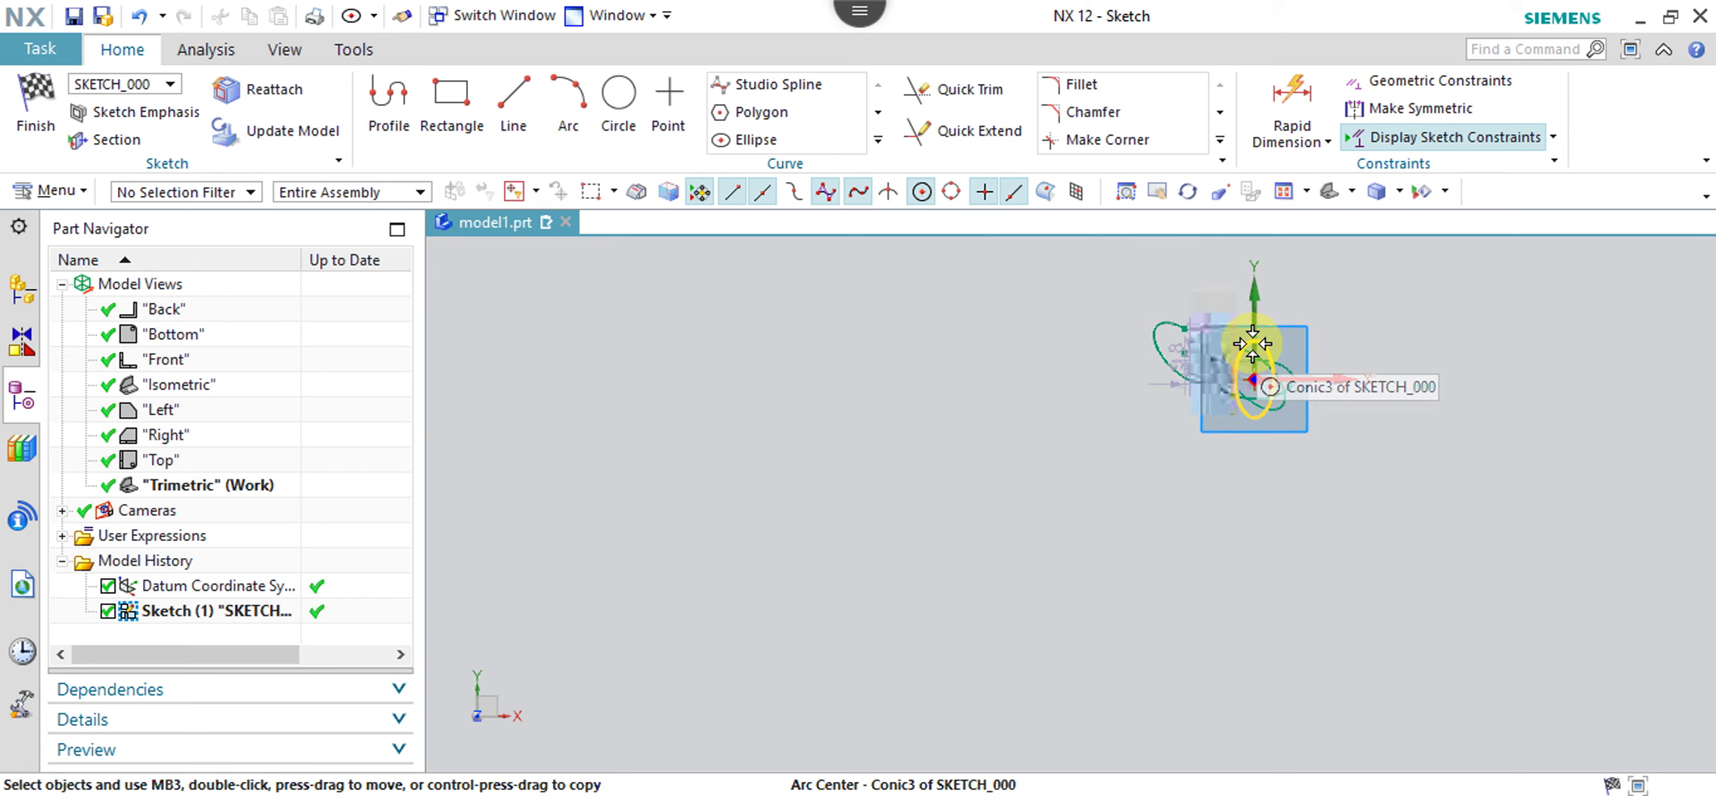
pyautogui.scroll(2, 1246, 347)
pyautogui.scroll(3, 1201, 356)
pyautogui.scroll(2, 1150, 350)
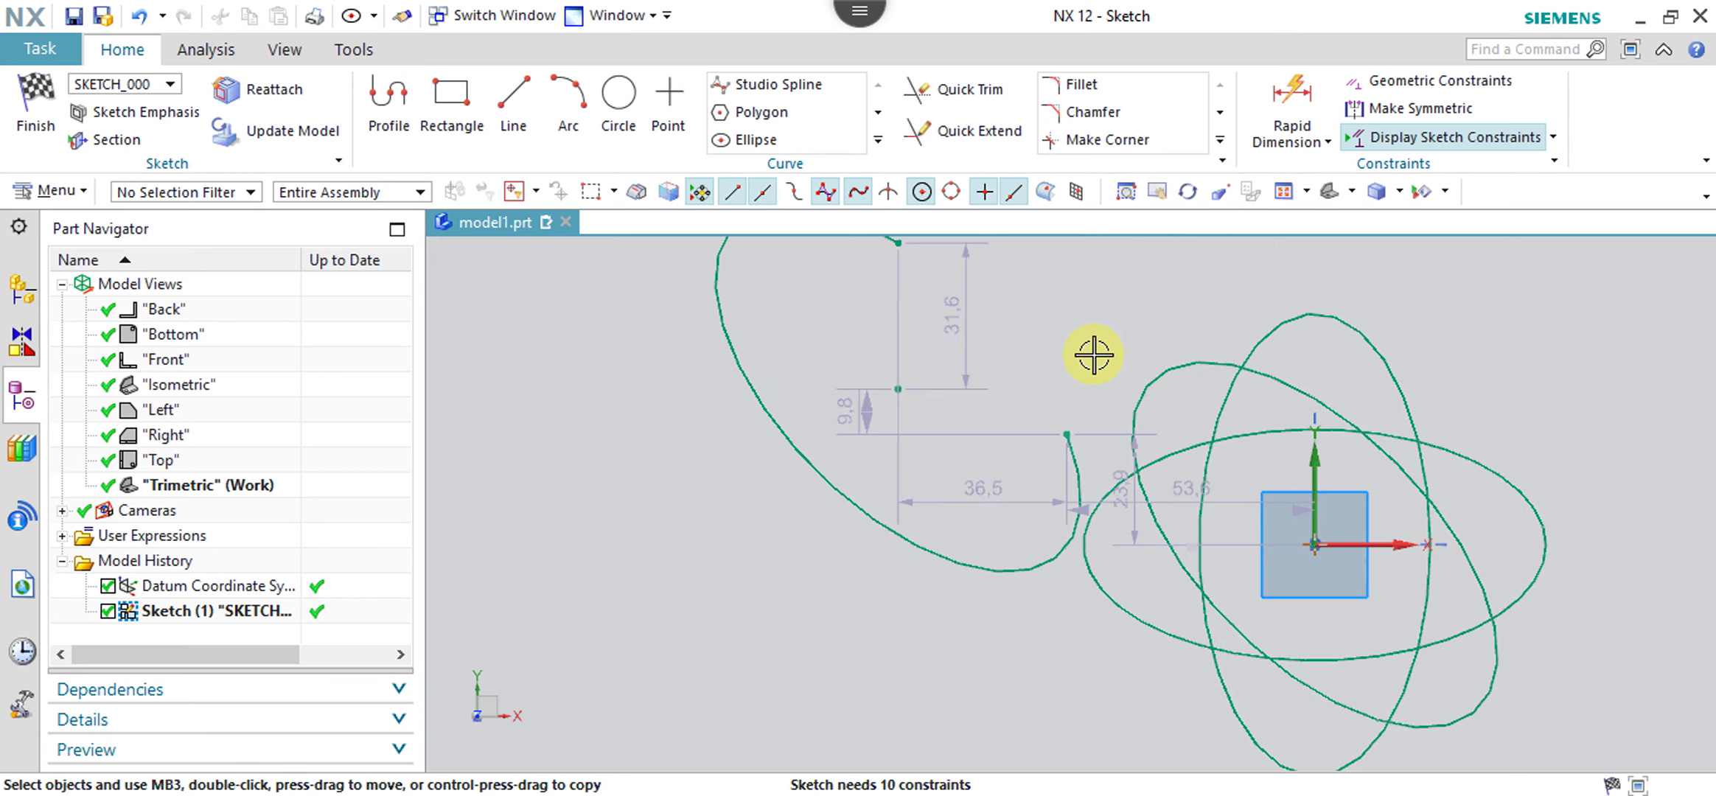
pyautogui.scroll(-1, 1094, 354)
pyautogui.scroll(-1, 1097, 362)
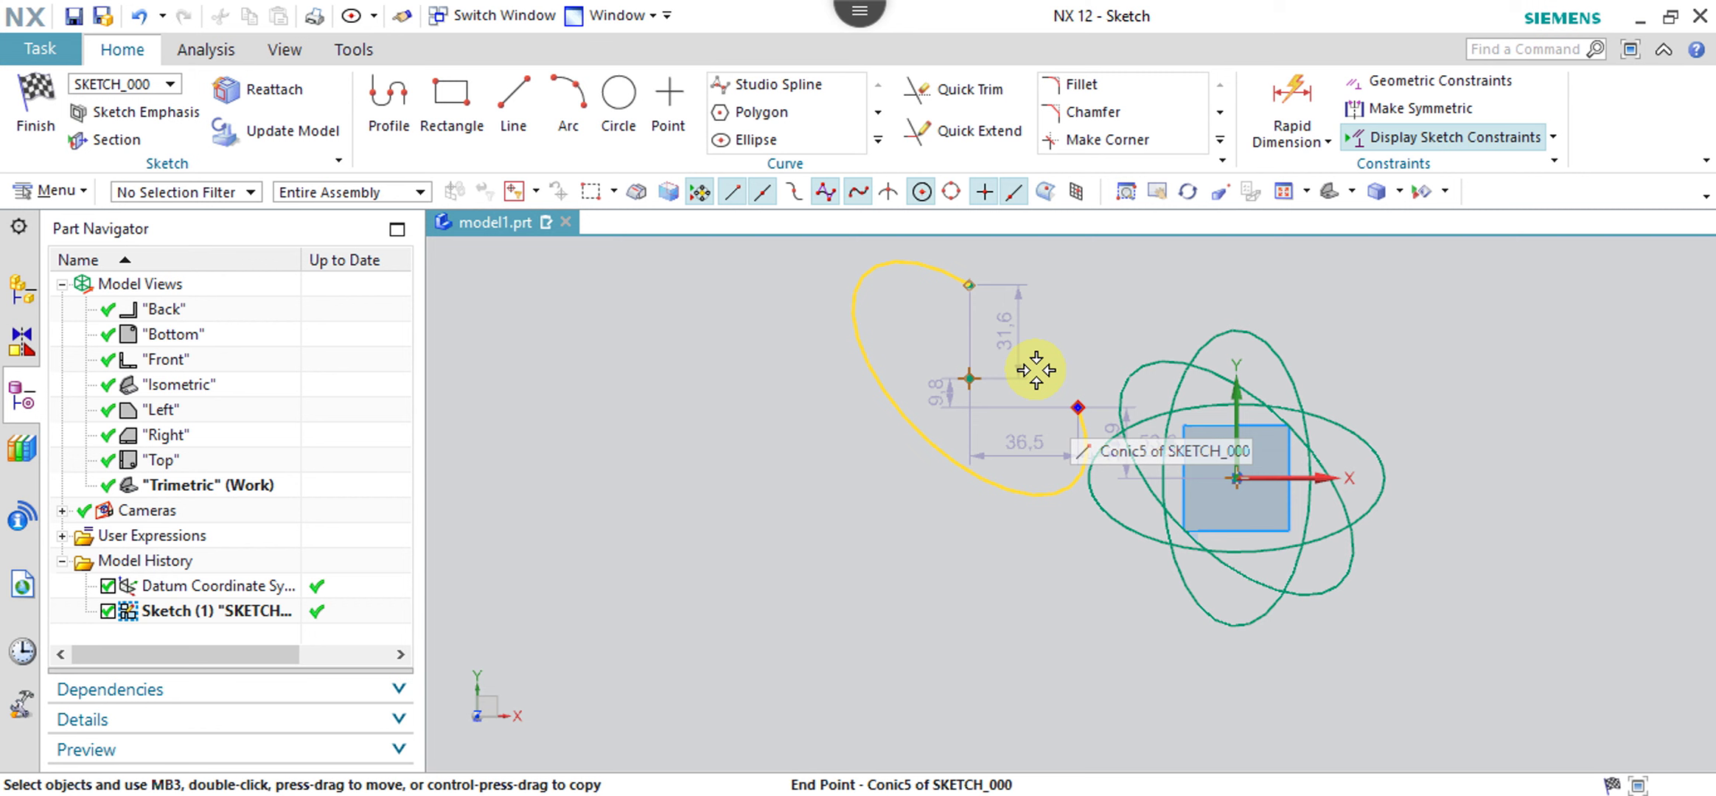
pyautogui.doubleClick(865, 275)
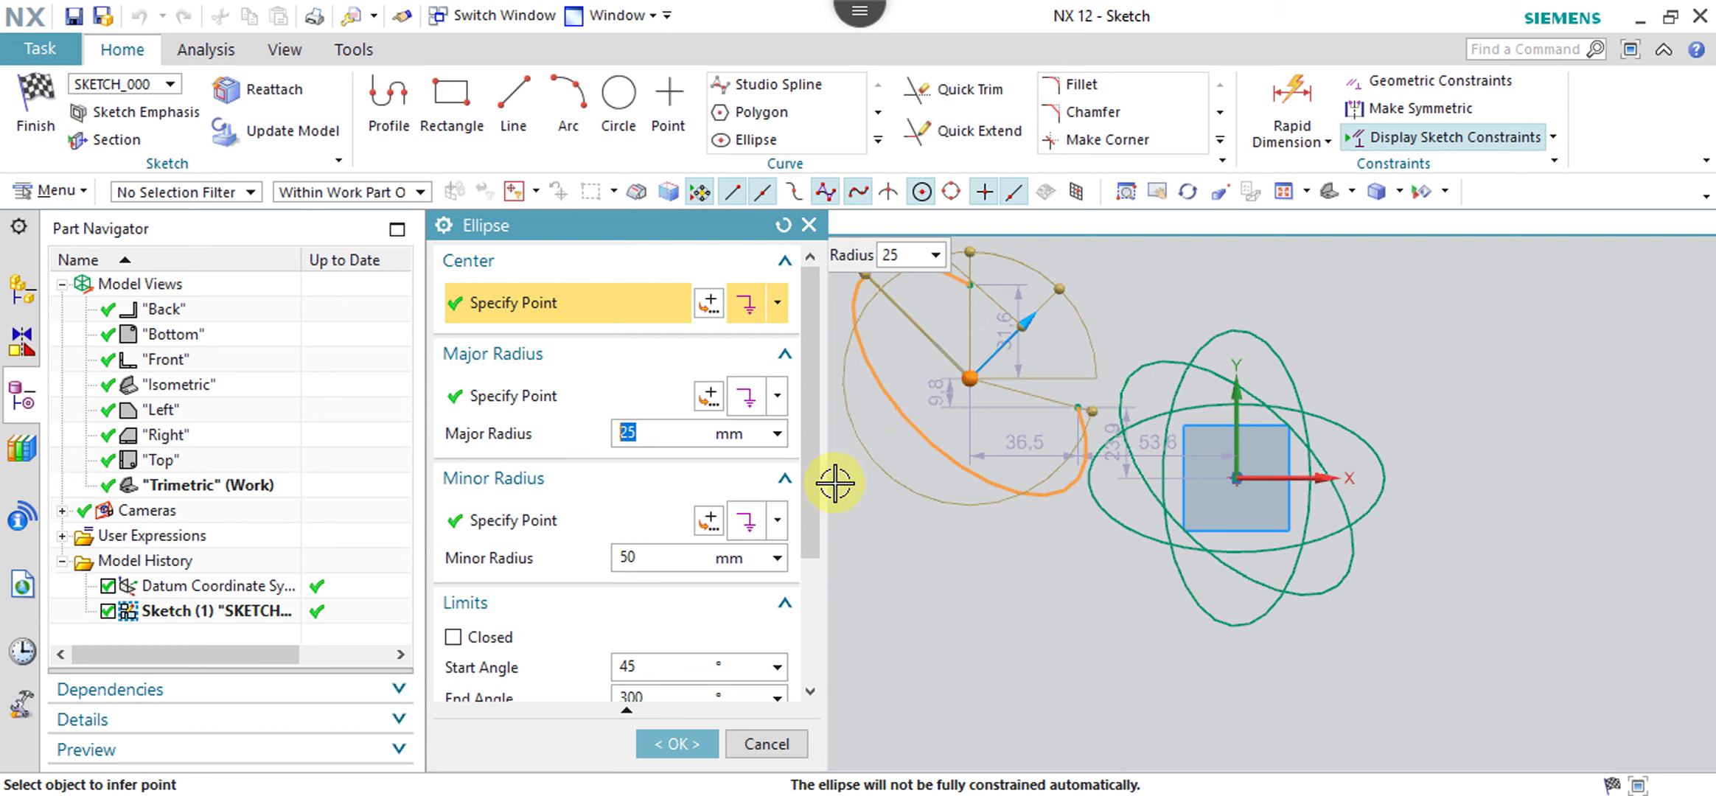
pyautogui.moveTo(813, 536); pyautogui.dragTo(812, 656)
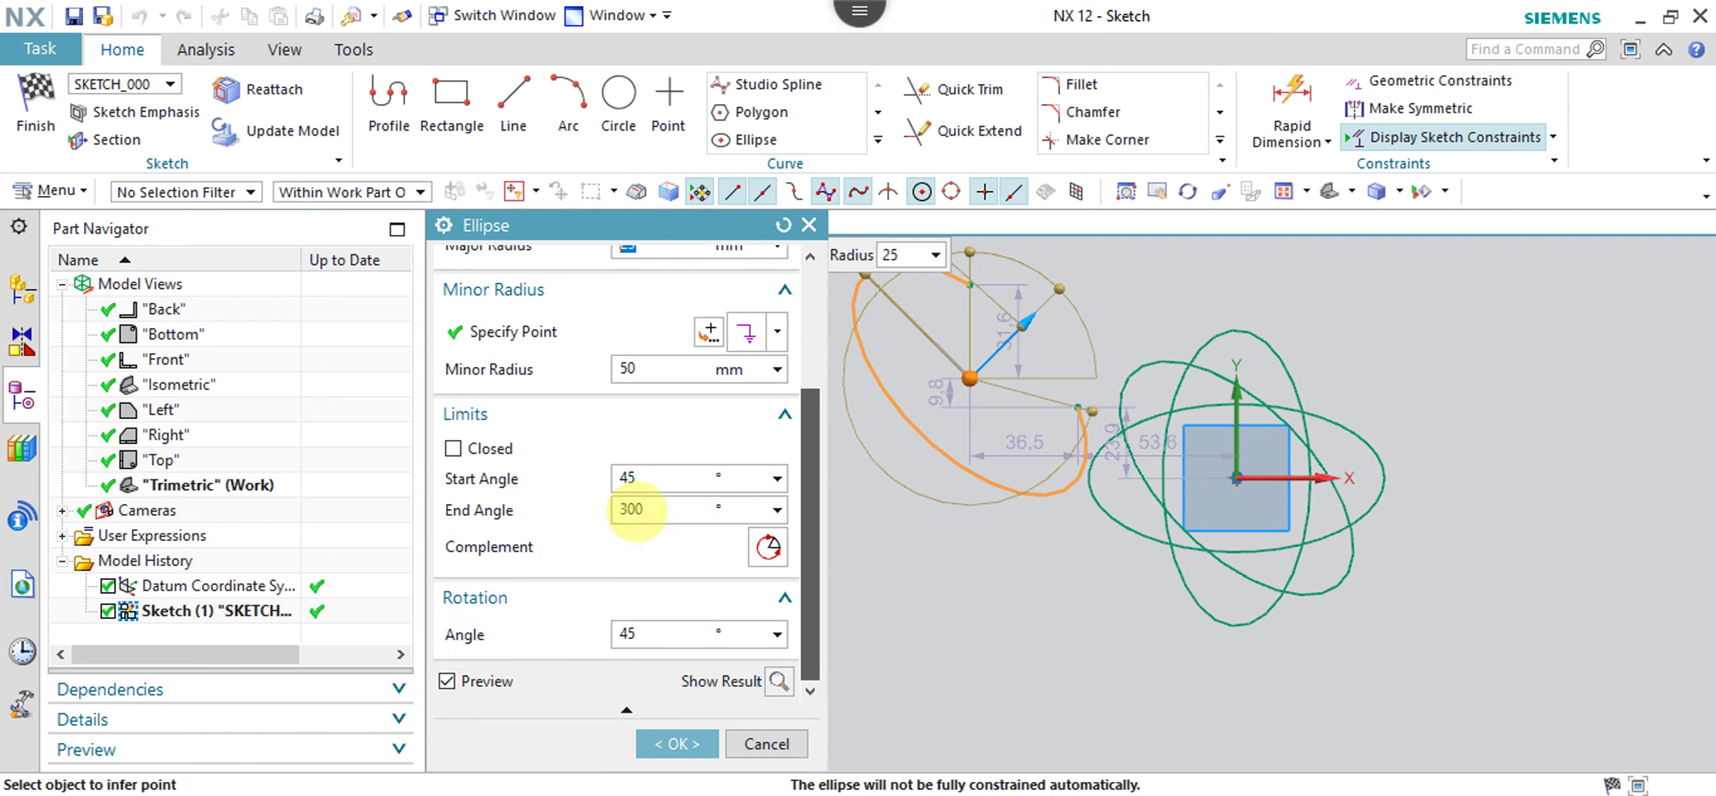
pyautogui.click(662, 481)
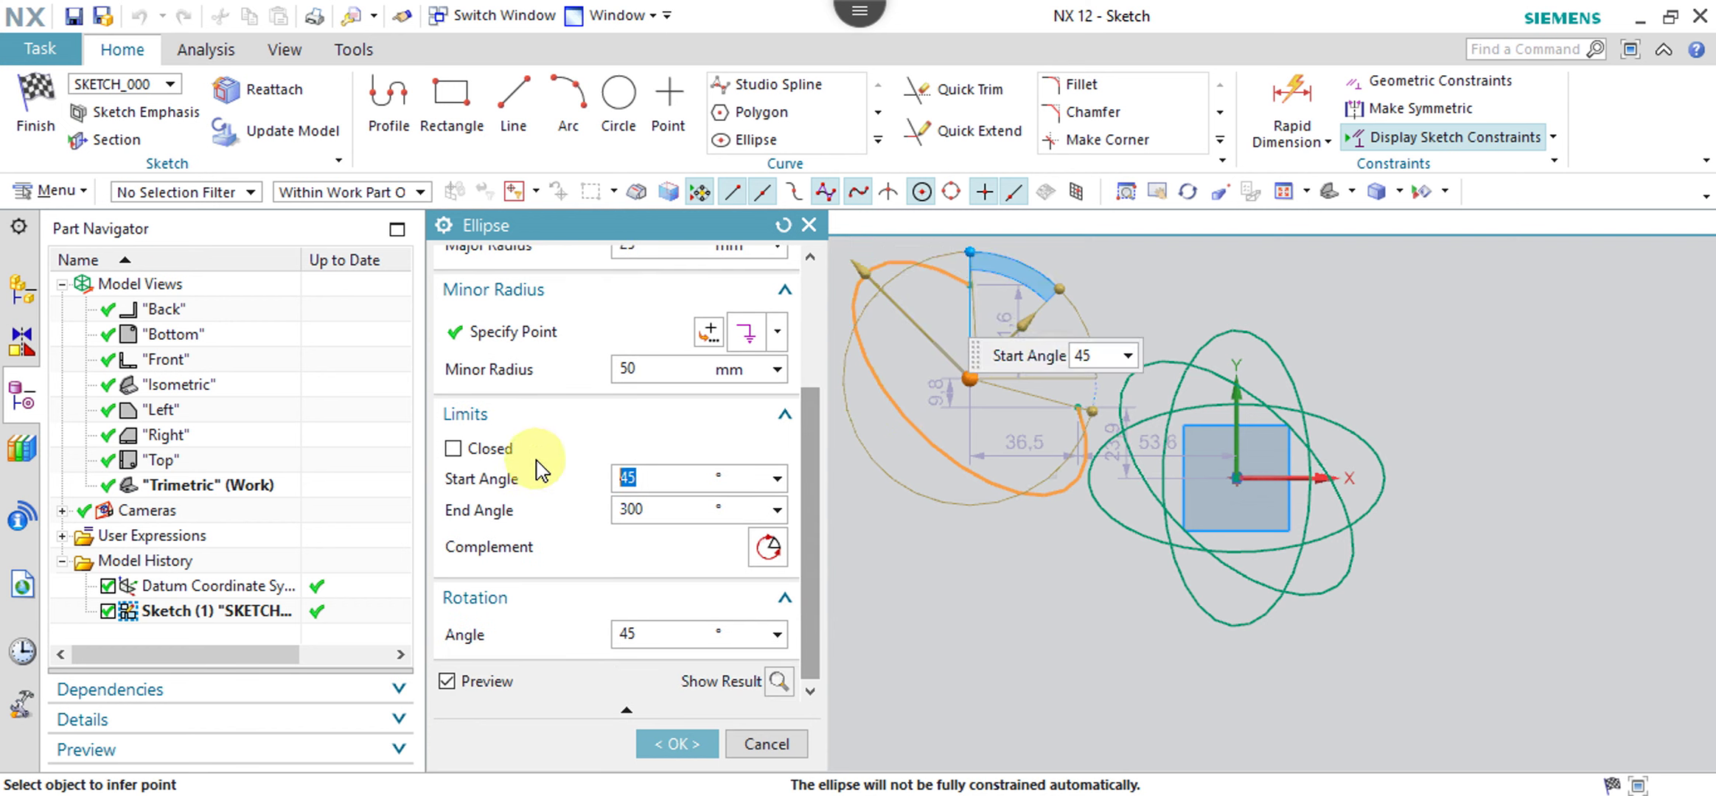
pyautogui.write('90')
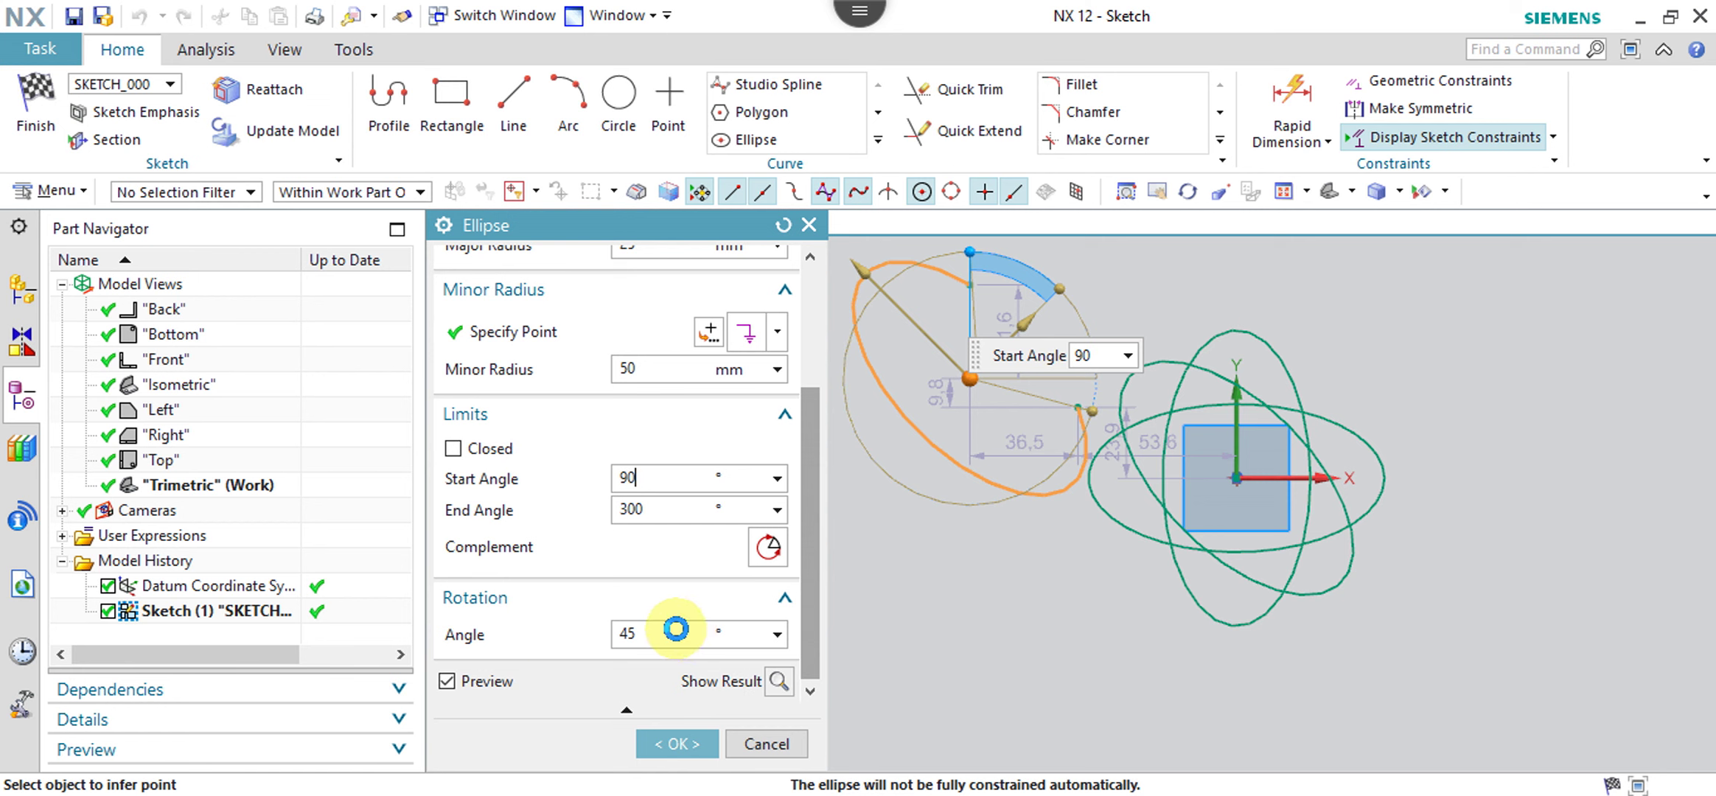
pyautogui.click(649, 634)
pyautogui.write('0')
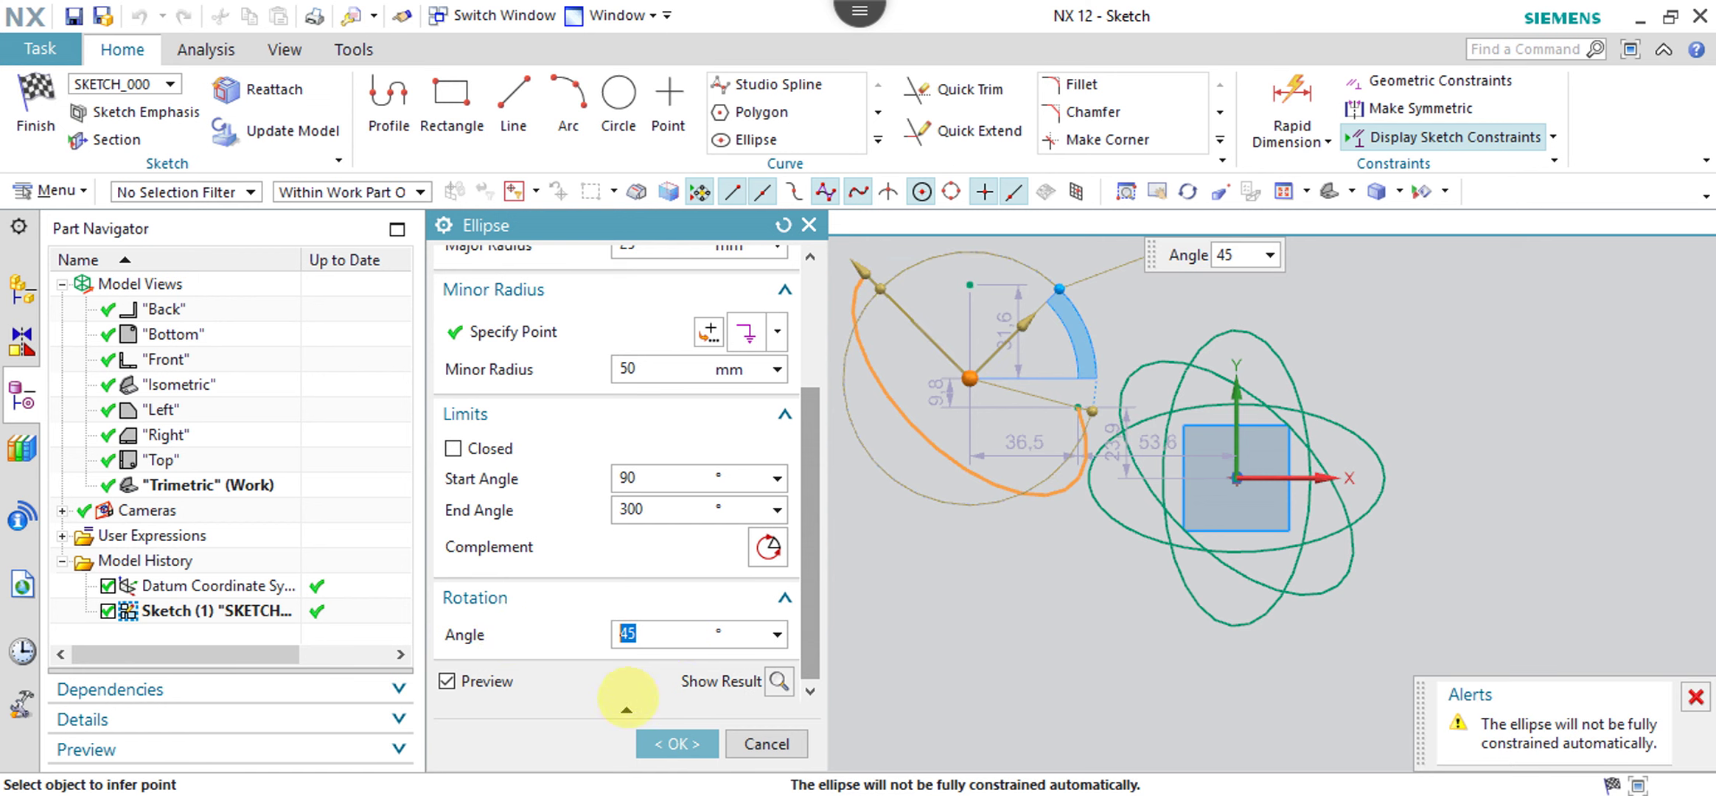
pyautogui.click(677, 744)
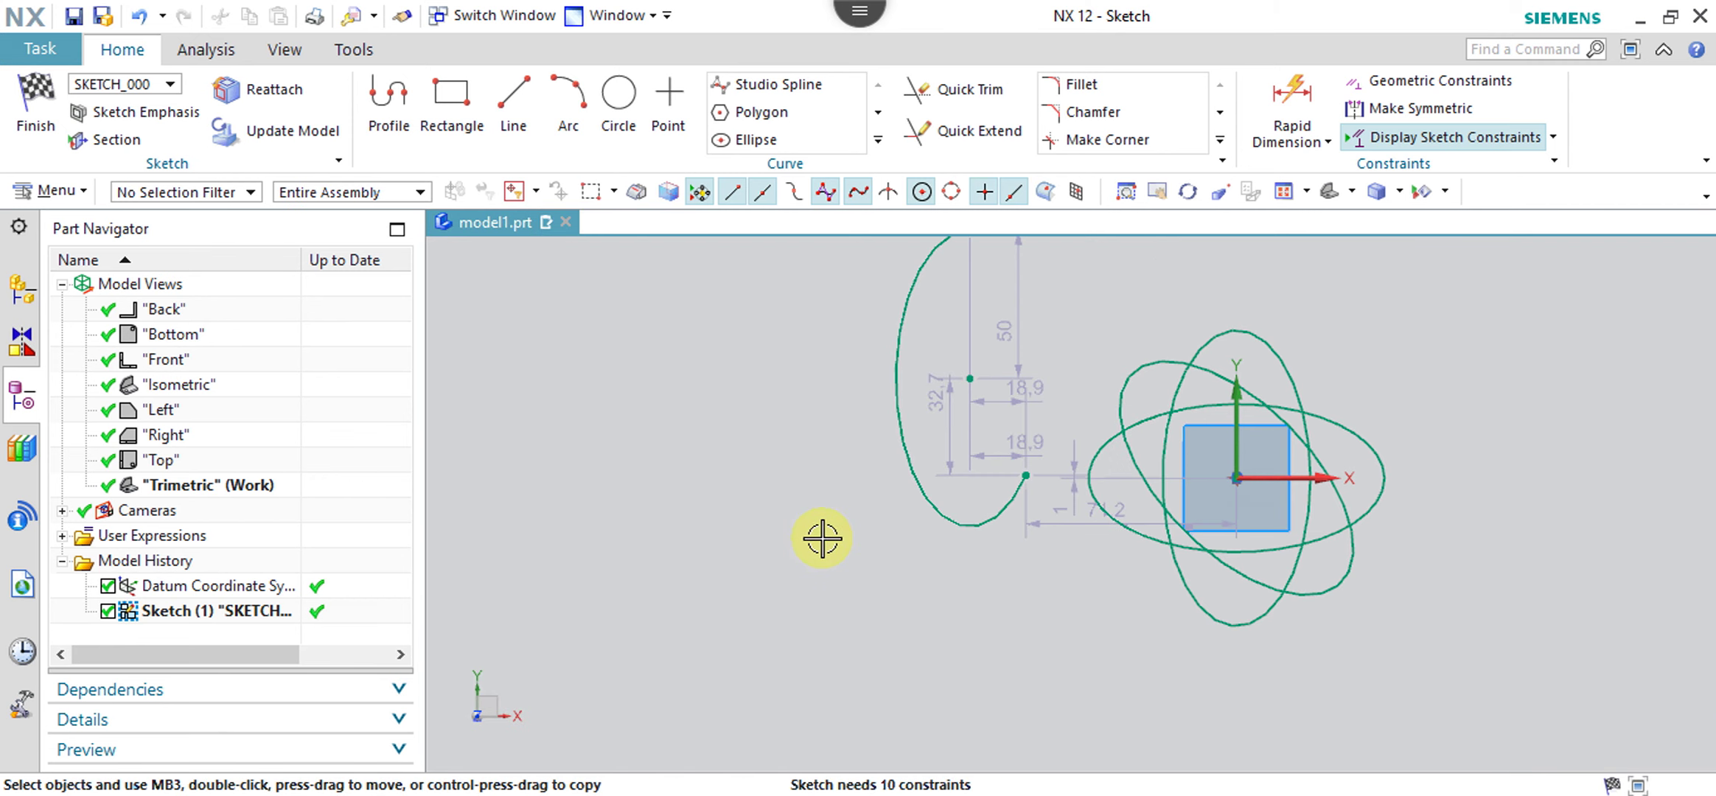
# - Edit the arc to major radius 50 mm and minor radius 25 mm
pyautogui.scroll(-2, 831, 555)
pyautogui.scroll(3, 830, 555)
pyautogui.scroll(-3, 833, 554)
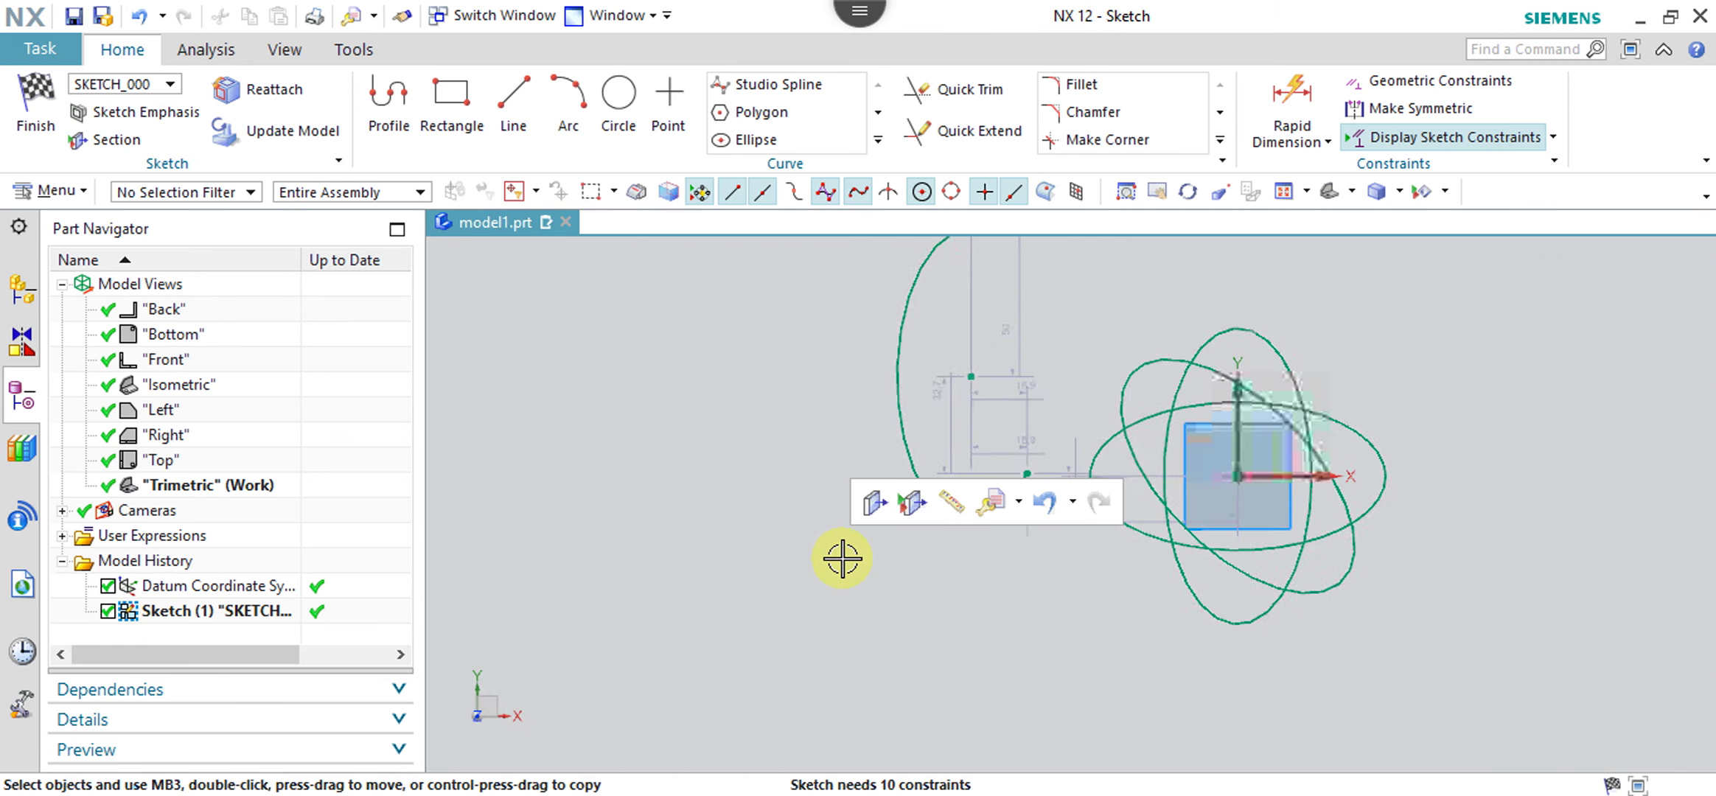
pyautogui.scroll(-2, 839, 555)
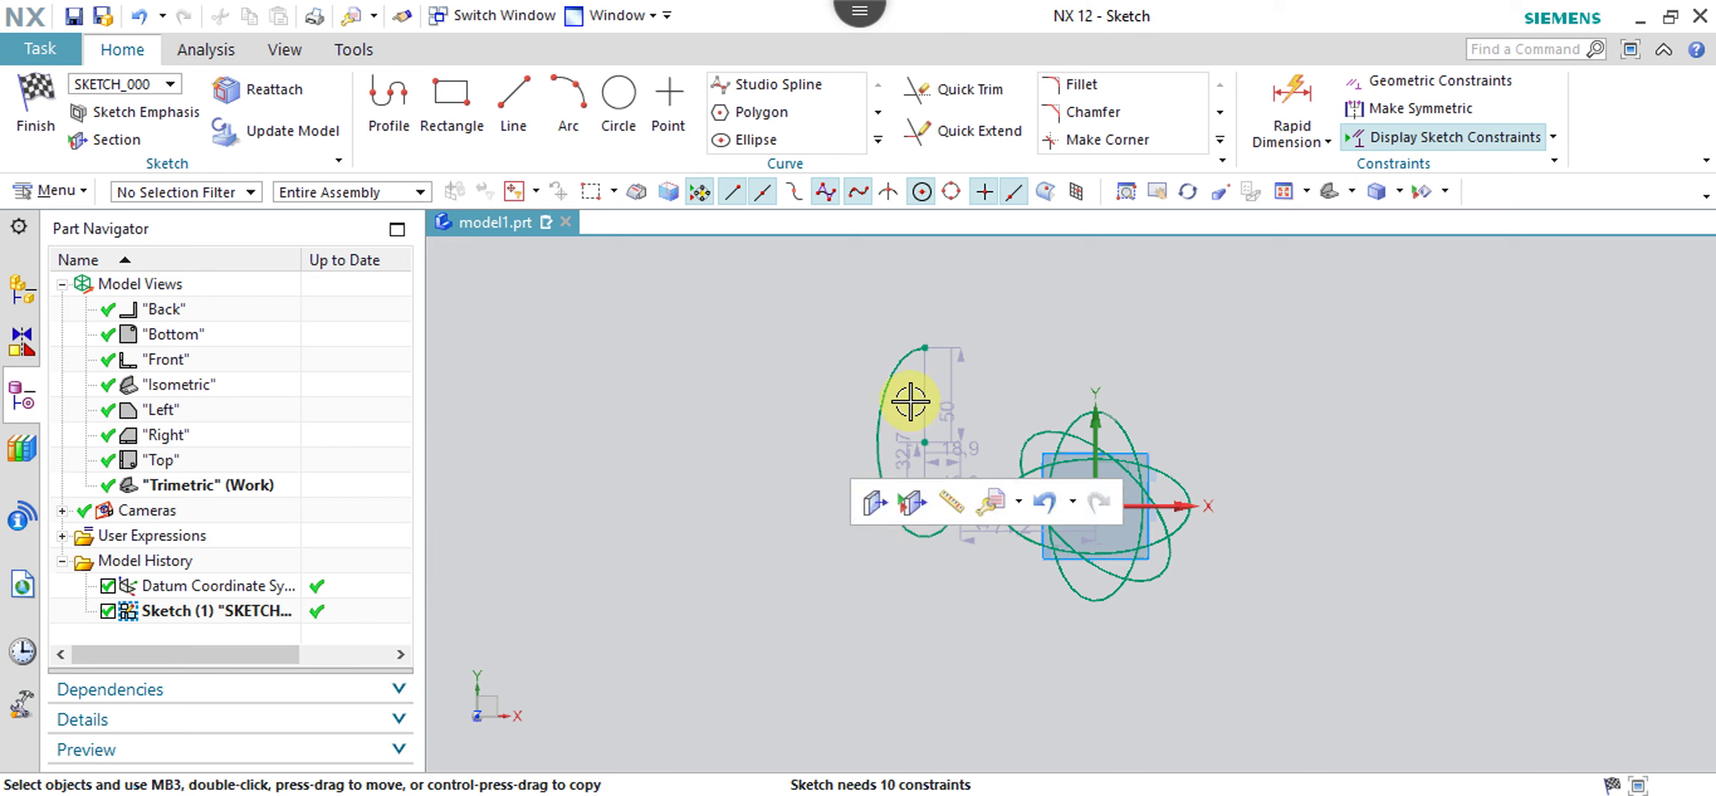
pyautogui.click(888, 376)
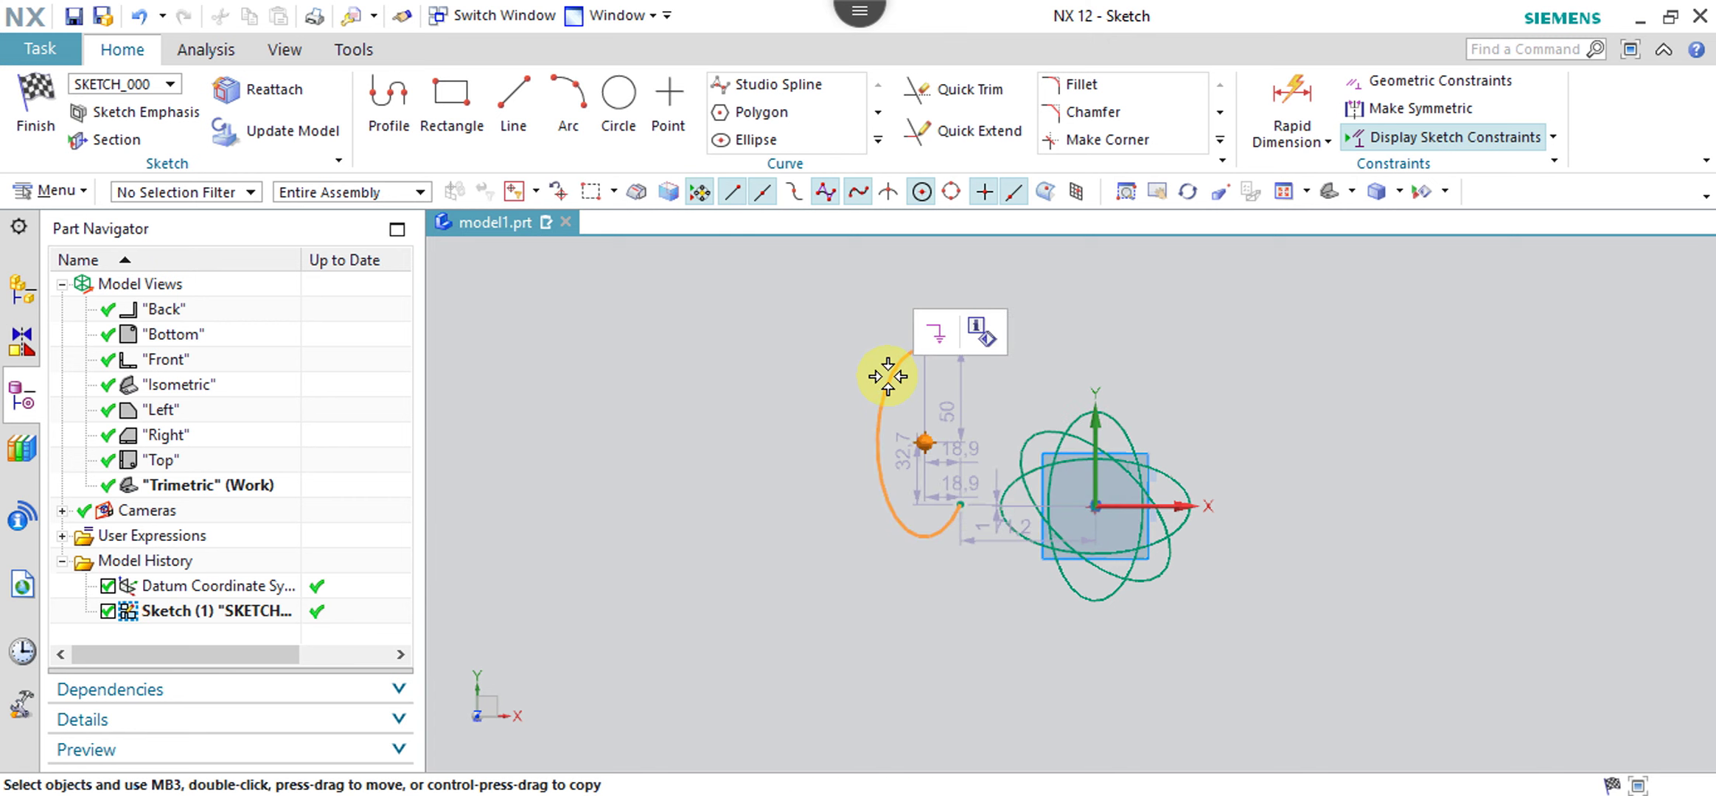
pyautogui.doubleClick(888, 376)
pyautogui.click(666, 435)
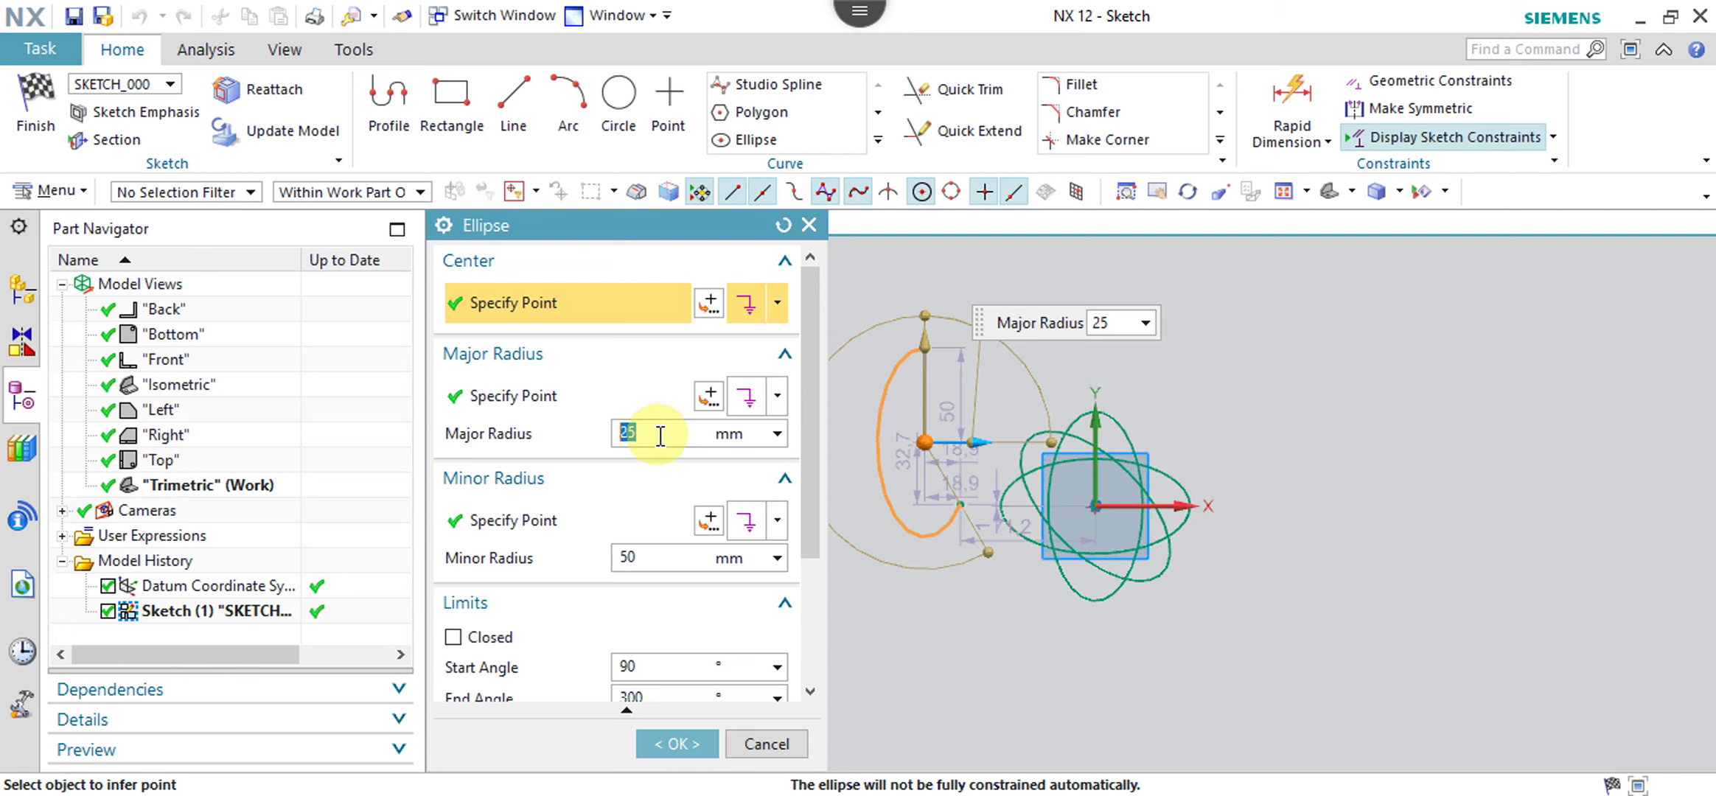
pyautogui.write('50')
pyautogui.click(652, 556)
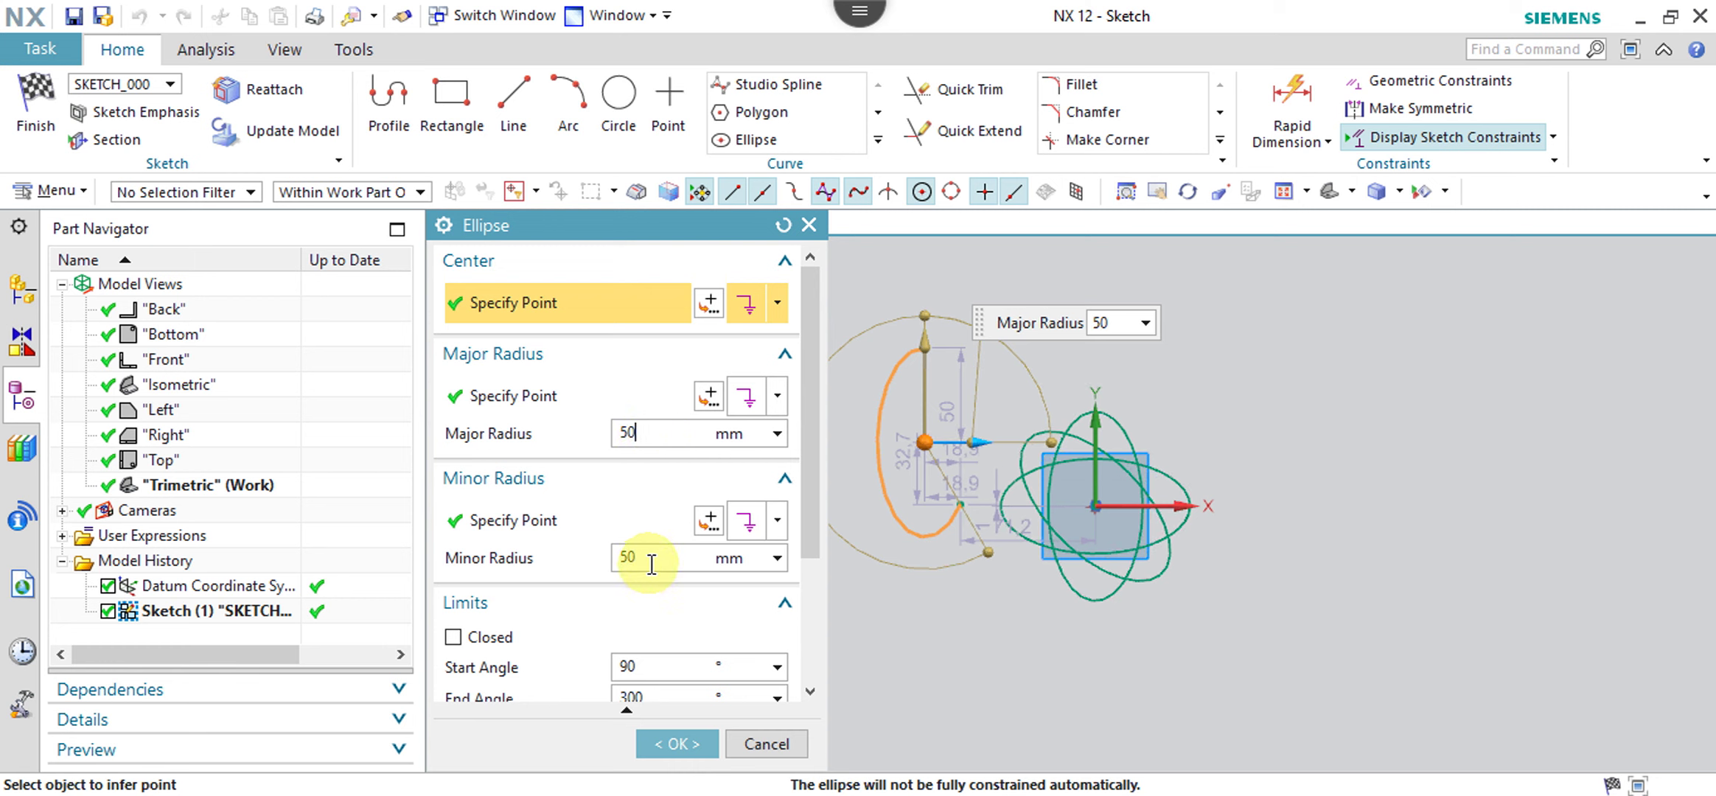
pyautogui.press('BackSpace')
pyautogui.press('BackSpace')
pyautogui.write('25')
pyautogui.click(682, 746)
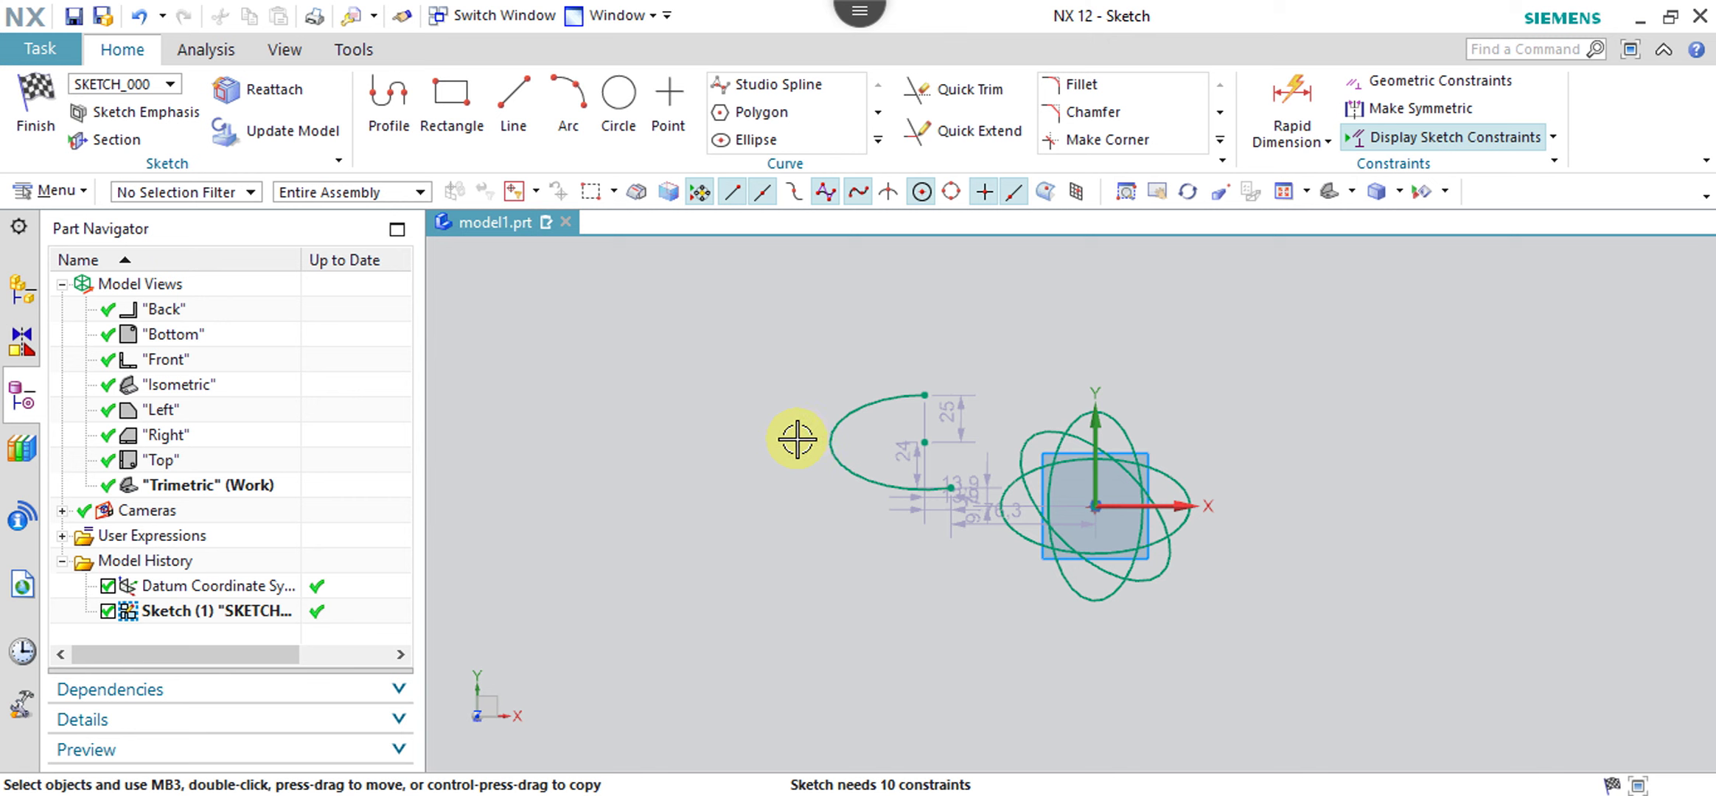
# - Change the arc's minor radius to 50 mm
pyautogui.doubleClick(832, 435)
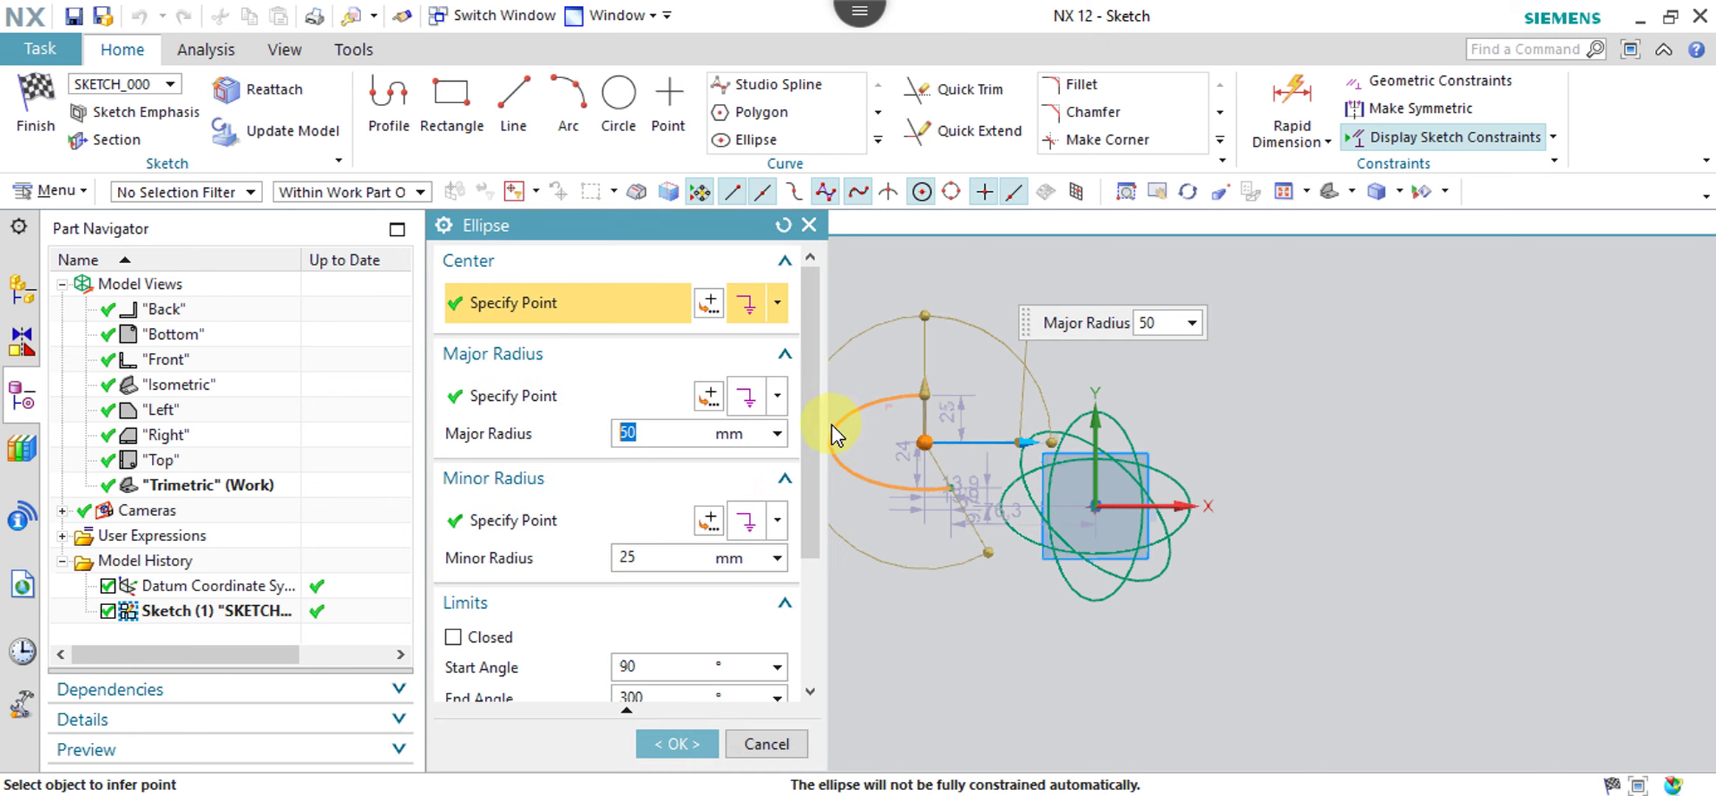
pyautogui.click(649, 554)
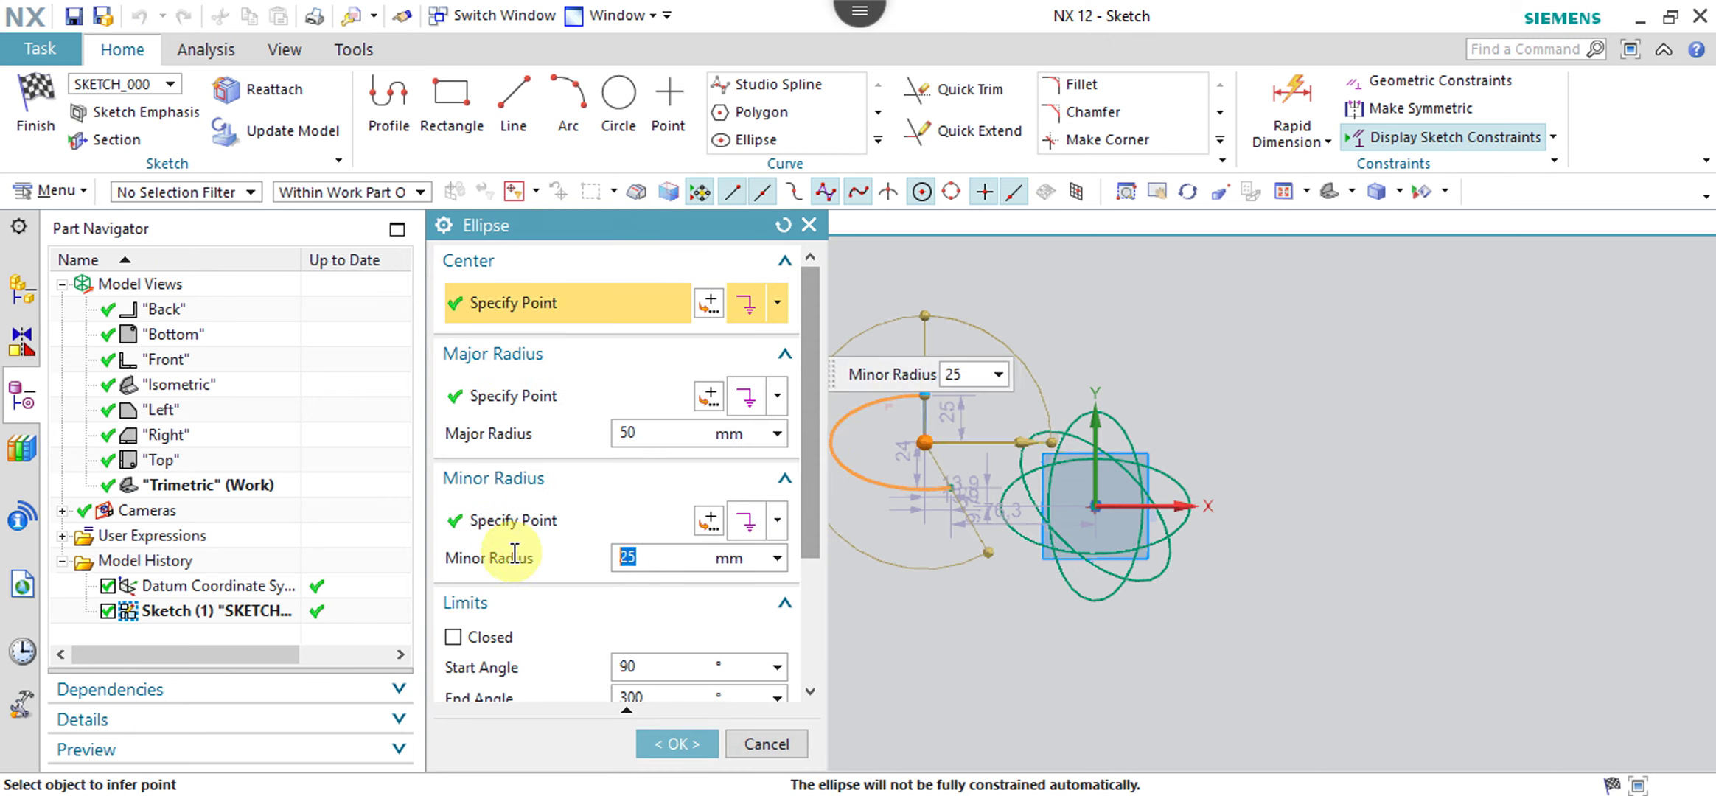
pyautogui.write('50')
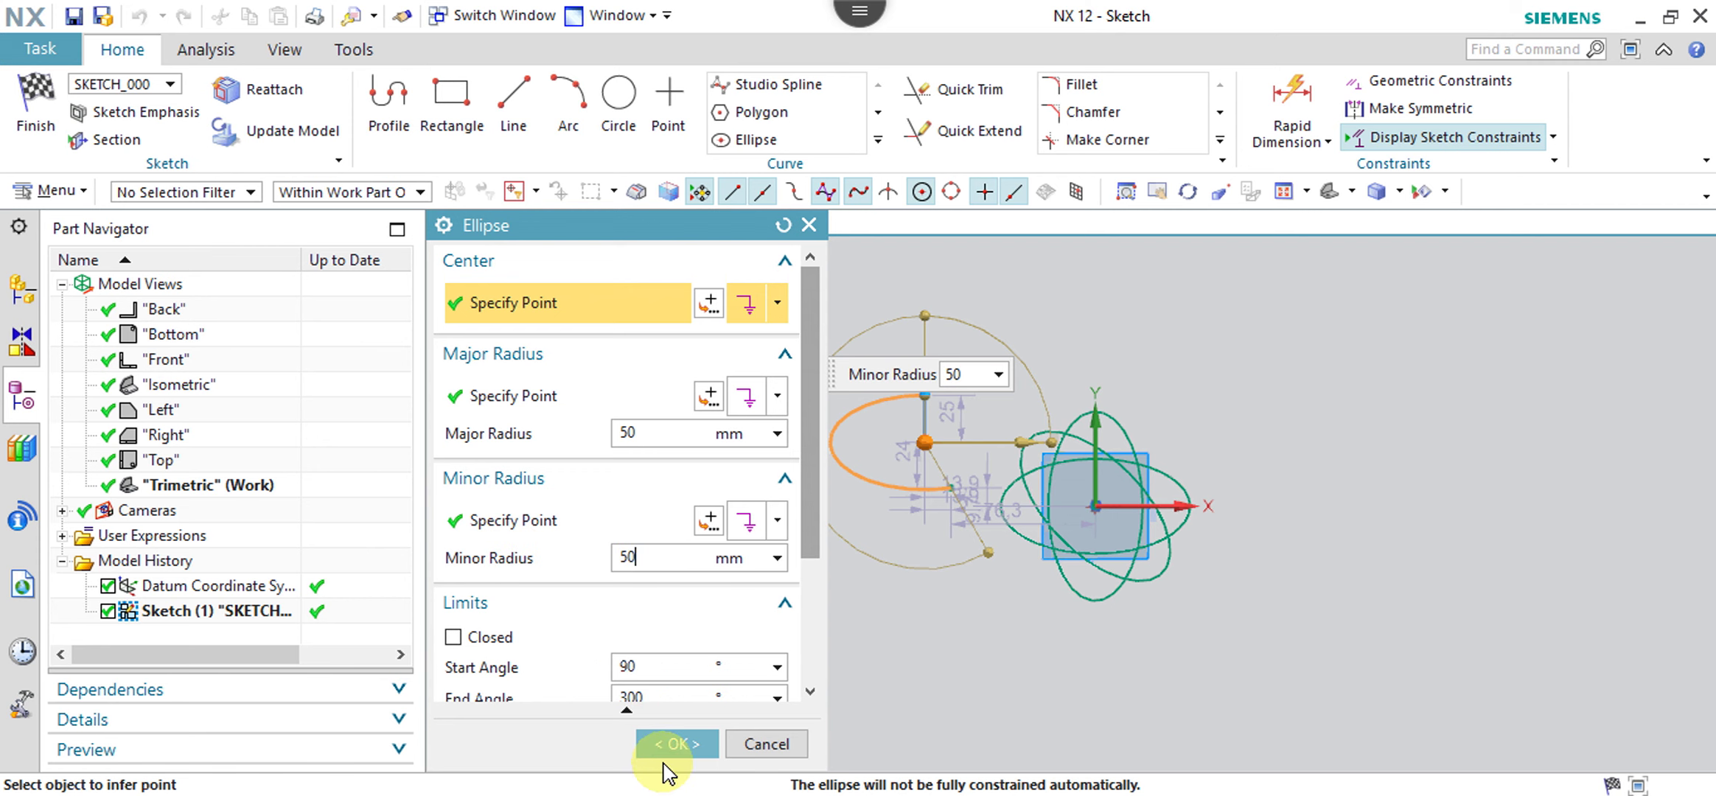
pyautogui.click(665, 748)
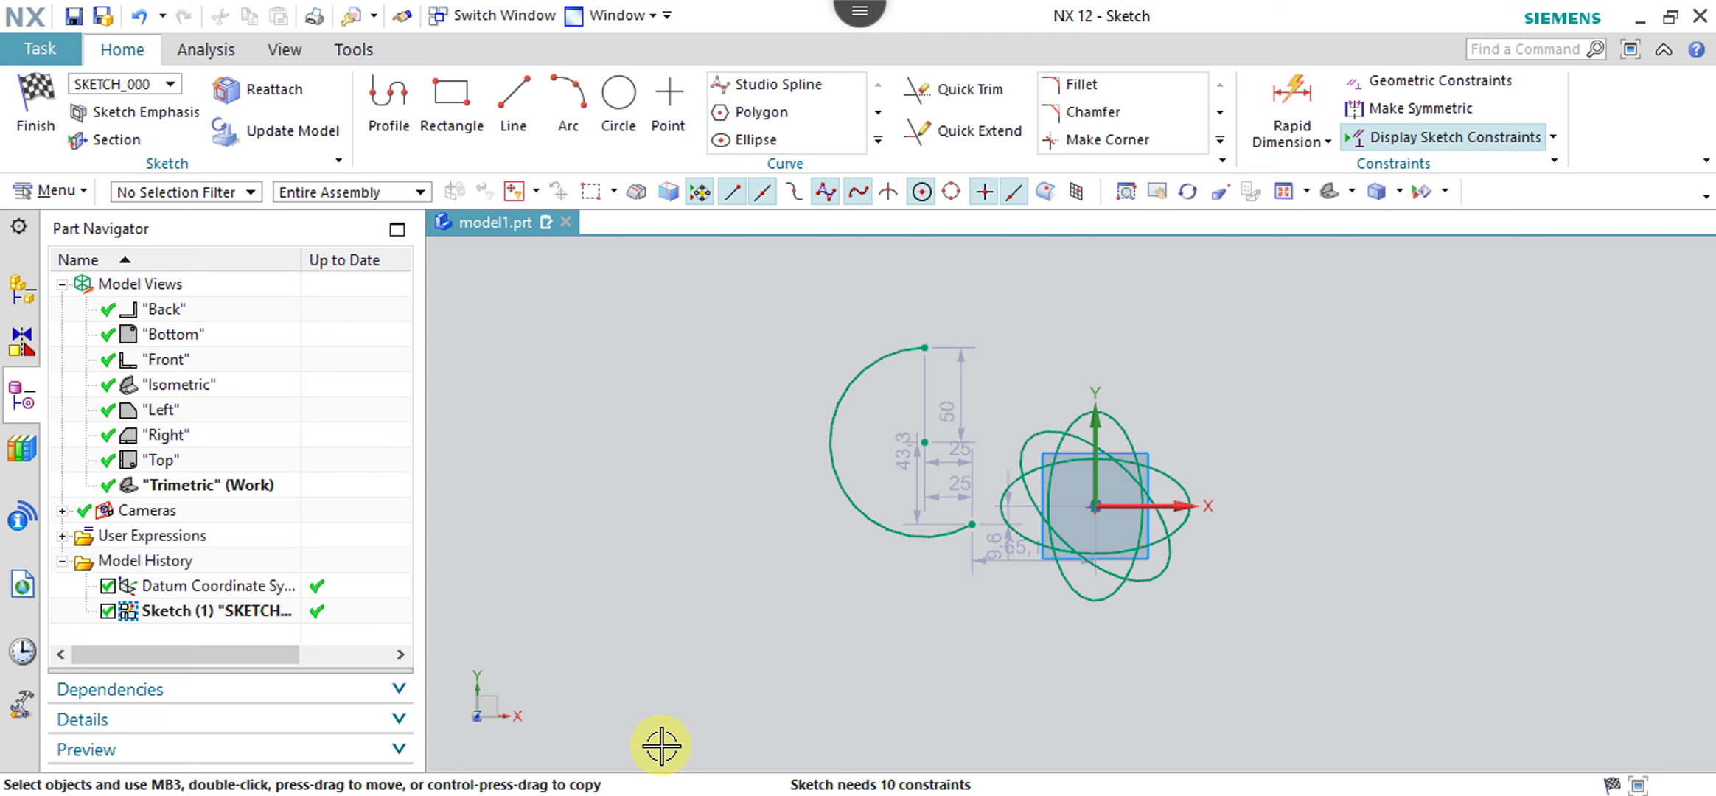
# - Drag the elliptical arc left, about 209.2 mm from the ellipses, and zoom to inspect it
pyautogui.moveTo(825, 422); pyautogui.dragTo(554, 426)
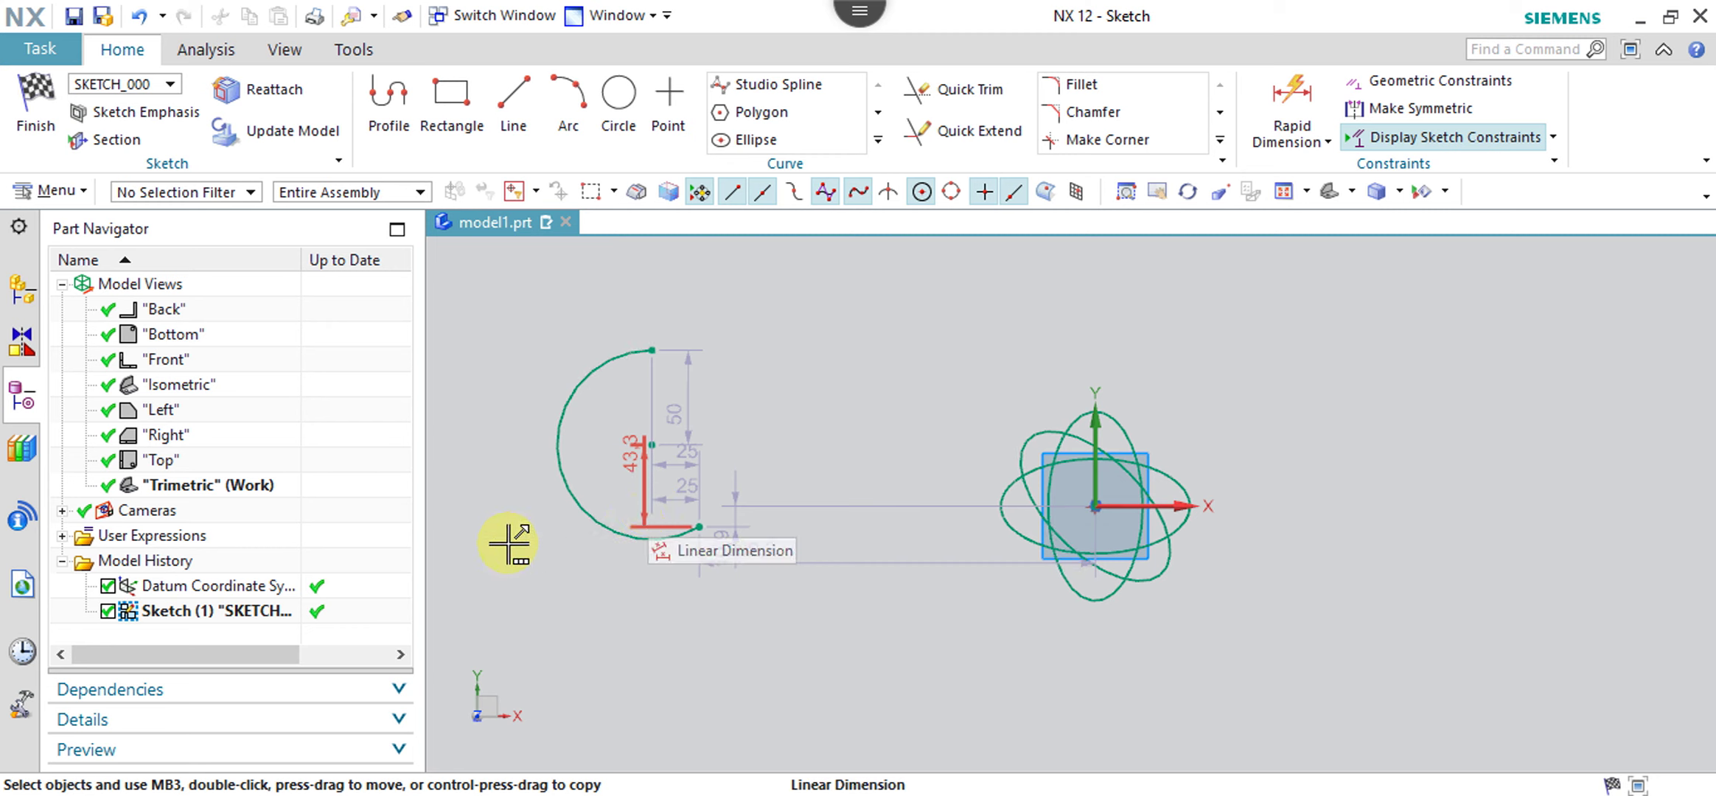
pyautogui.scroll(3, 662, 507)
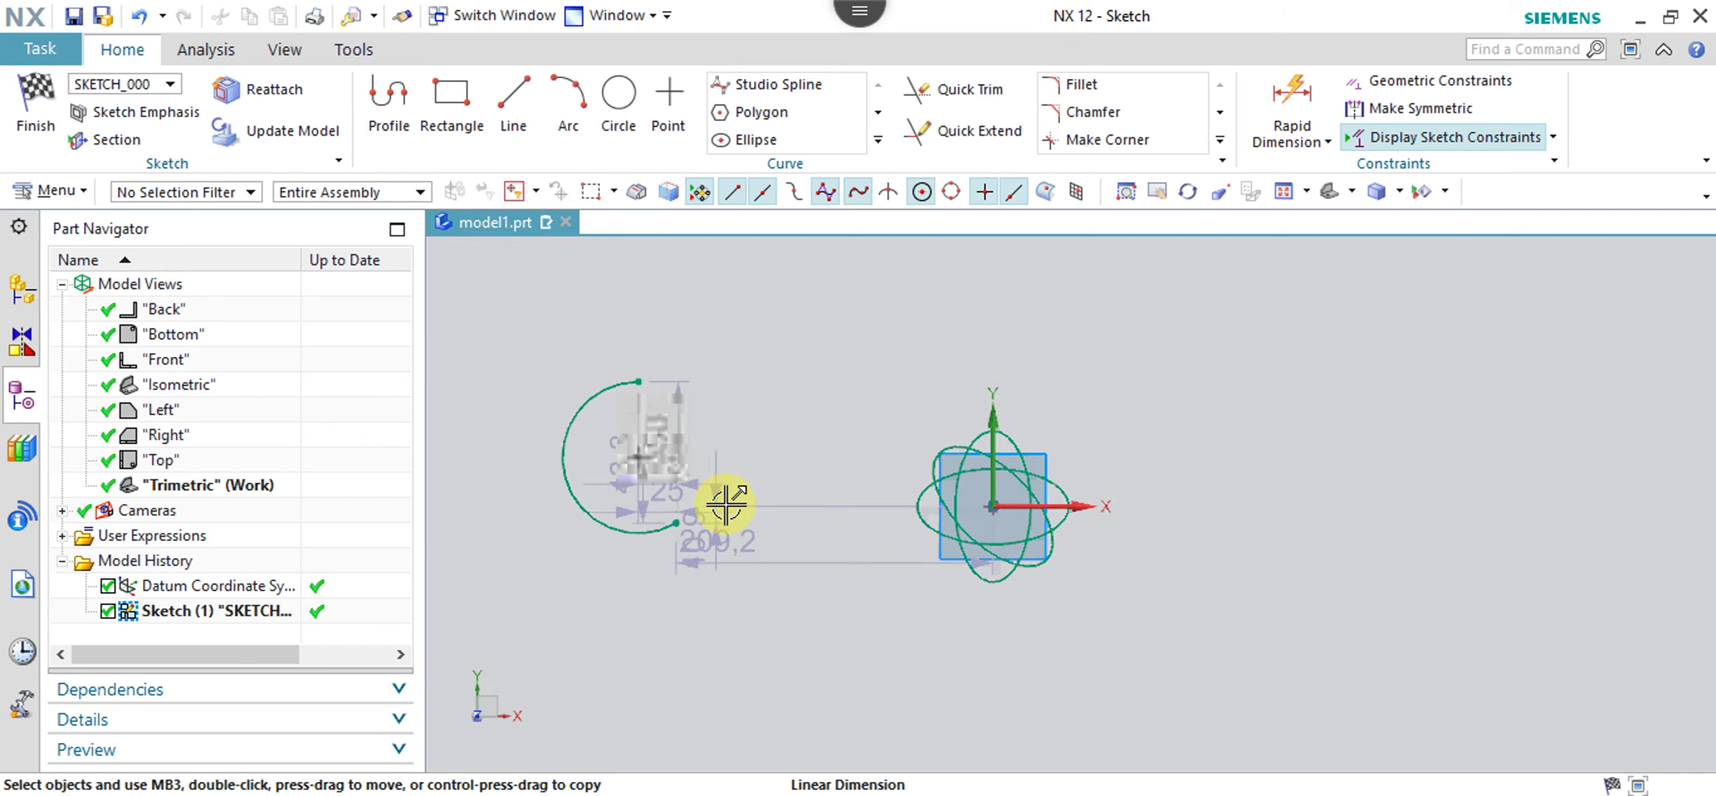
pyautogui.scroll(2, 709, 501)
pyautogui.scroll(1, 701, 504)
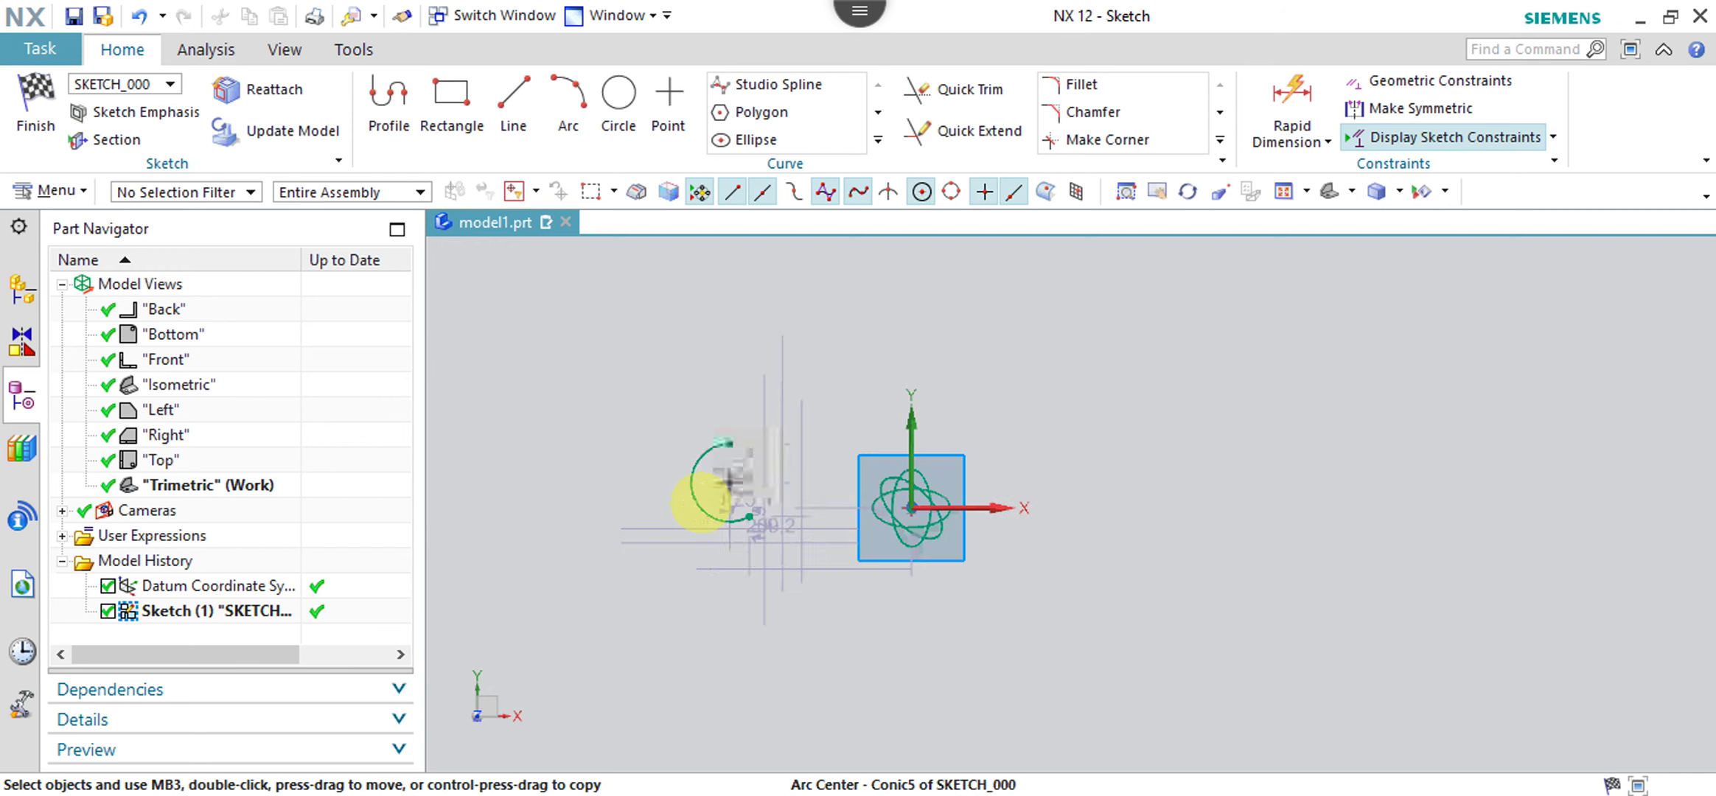
pyautogui.scroll(-2, 701, 503)
pyautogui.scroll(-3, 701, 503)
pyautogui.scroll(-2, 701, 504)
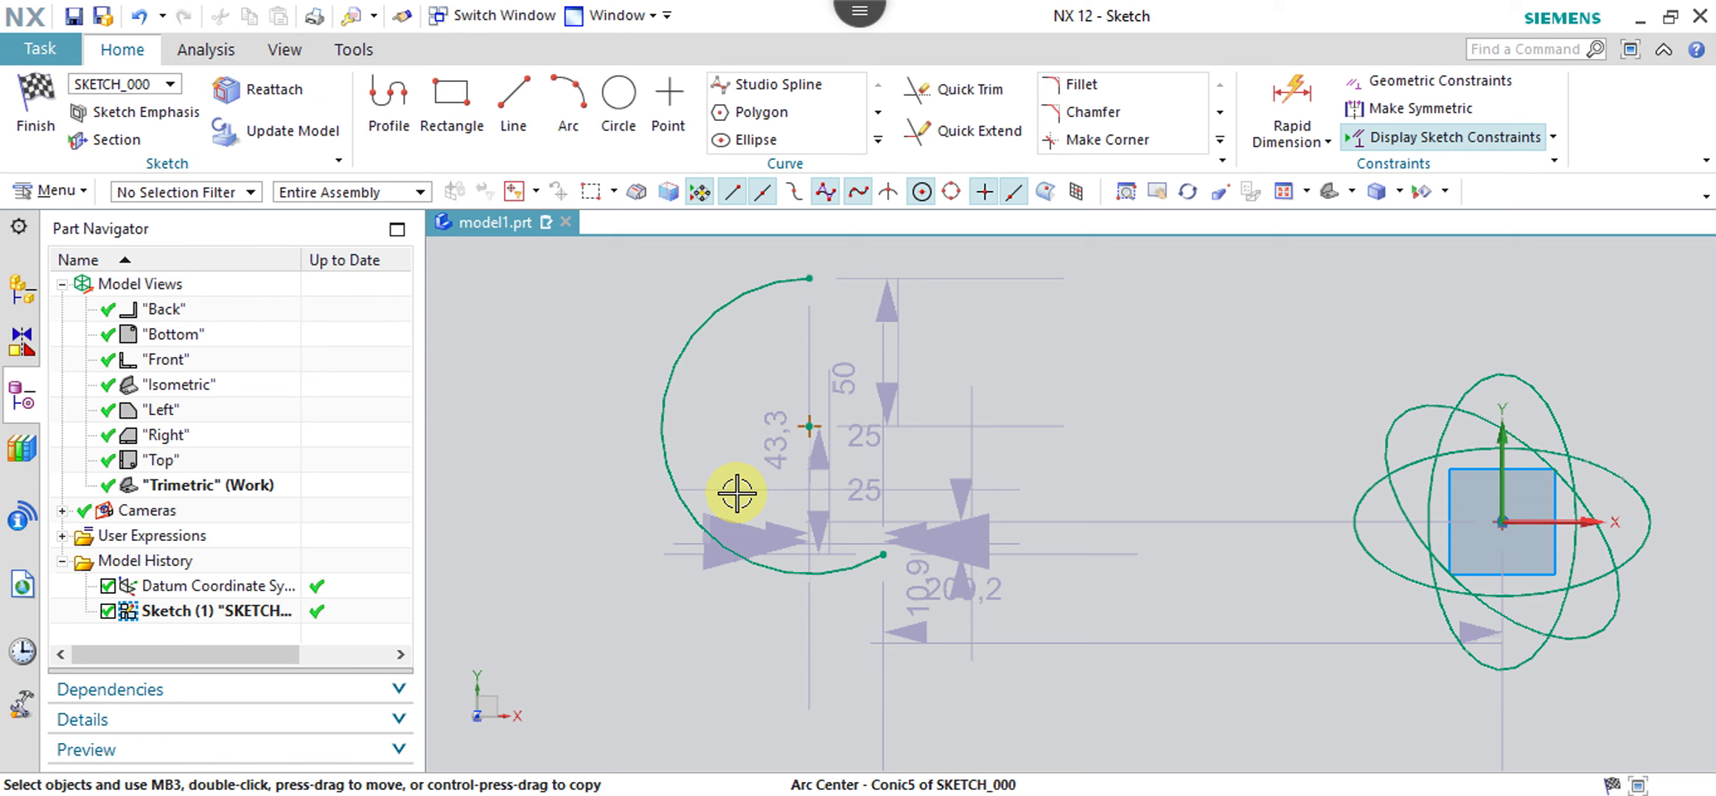